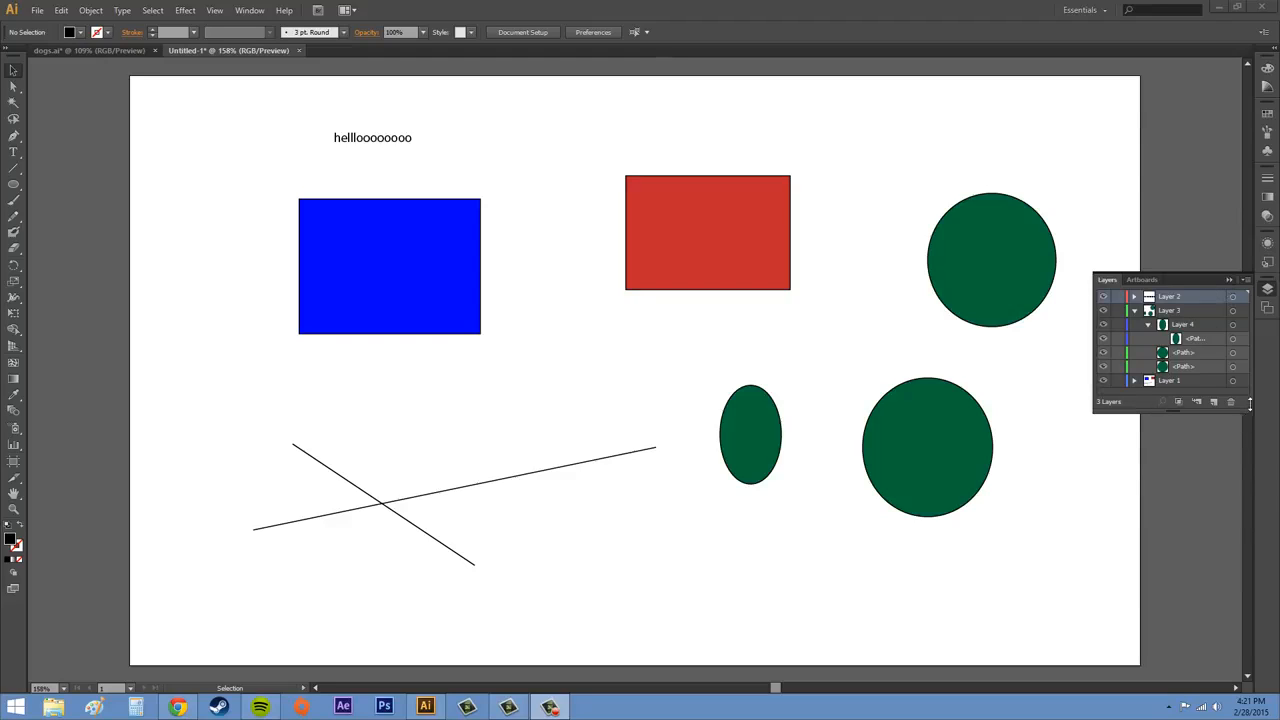
Step: Enlarge the Layers panel, making it both taller and wider
drag(1242, 404, 1253, 474)
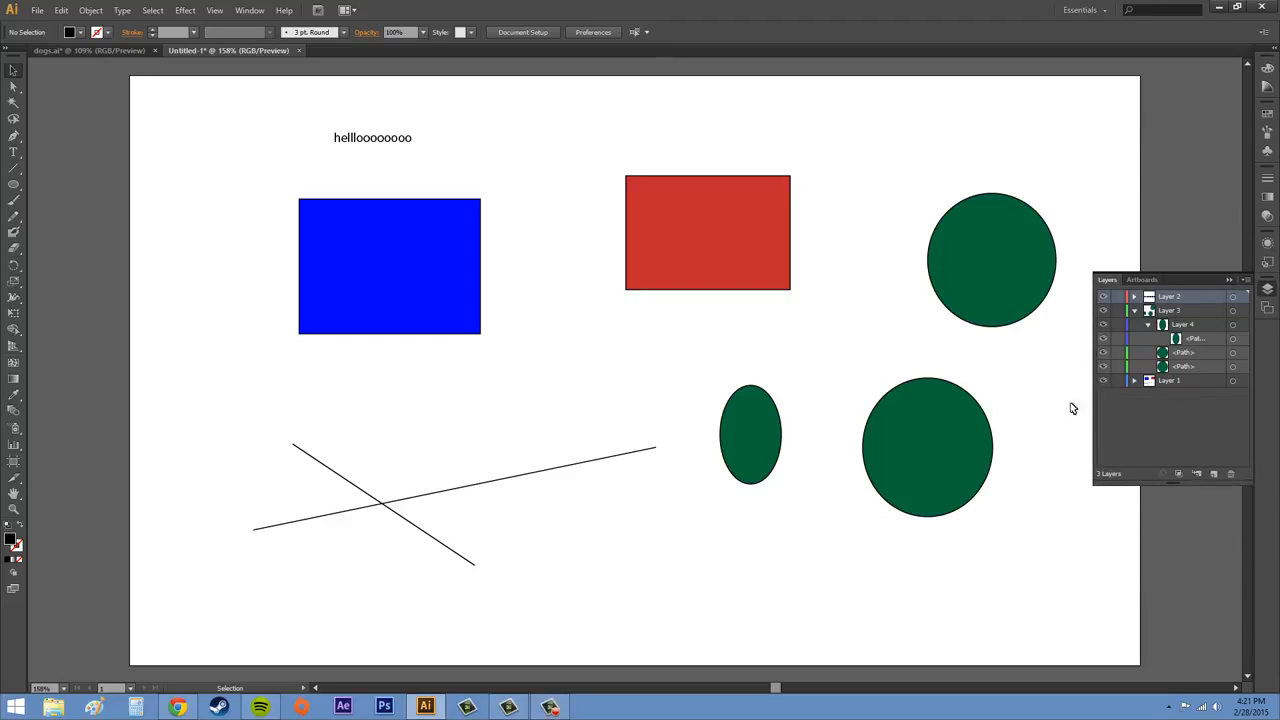
mouse_move(1090, 430)
mouse_down()
mouse_move(1058, 427)
mouse_move(1076, 428)
mouse_up()
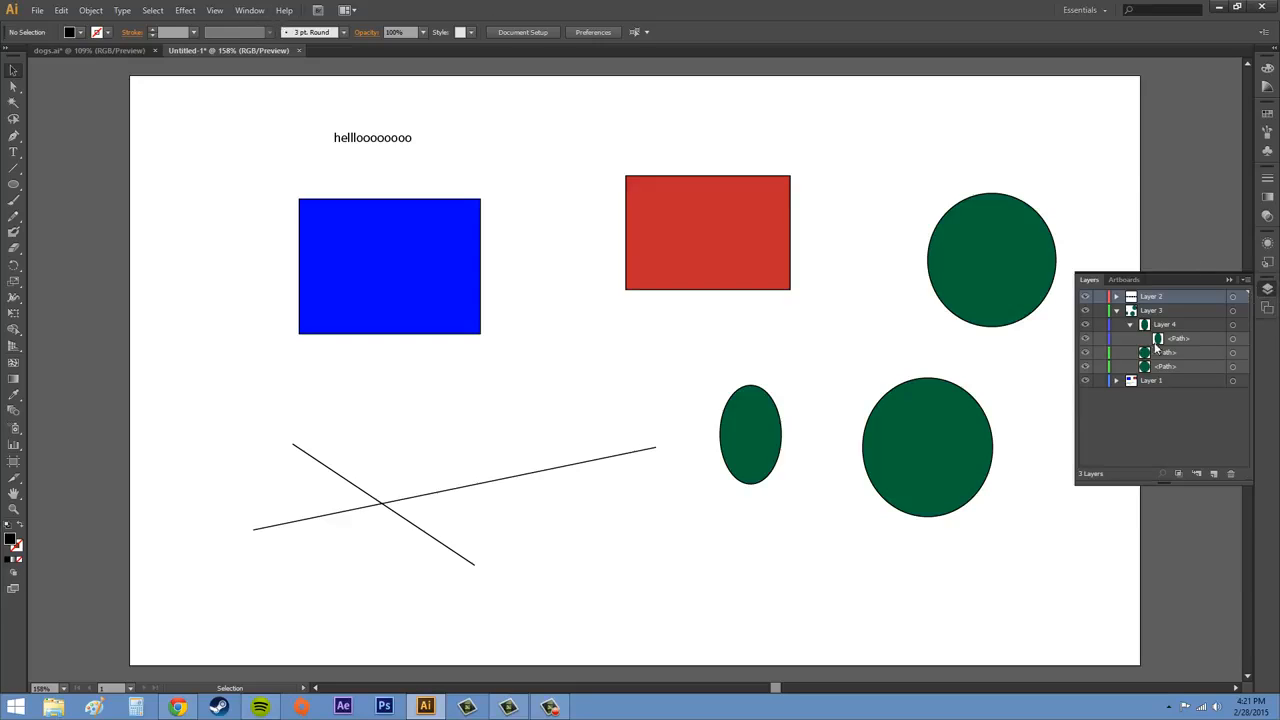
click(249, 10)
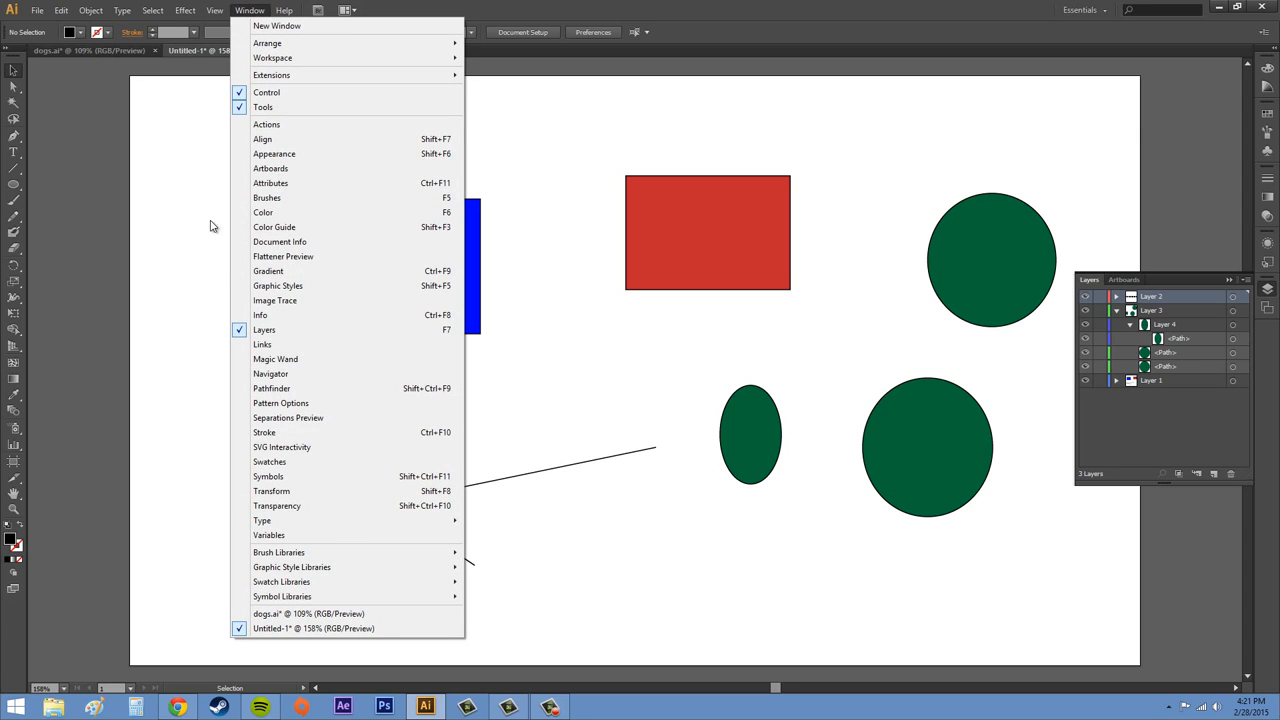
click(940, 141)
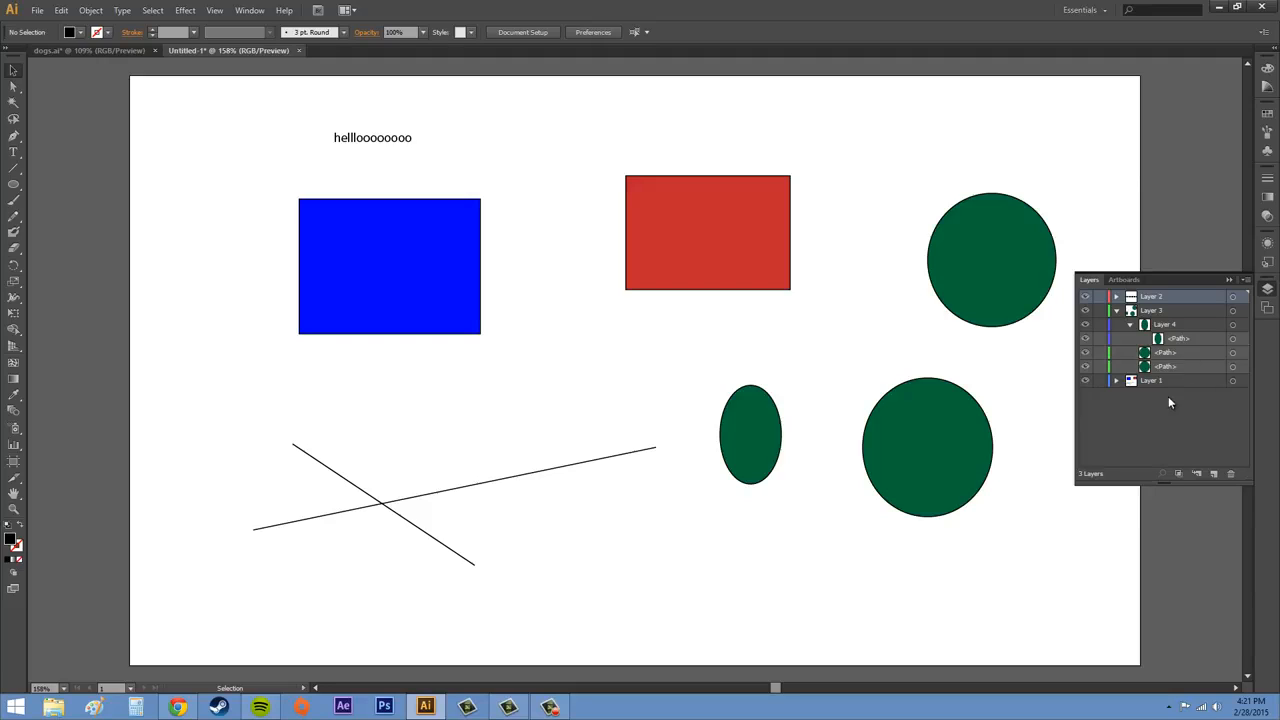
Step: Collapse Layer 3 and highlight the three top-level layers one at a time, ending on Layer 3
click(1118, 311)
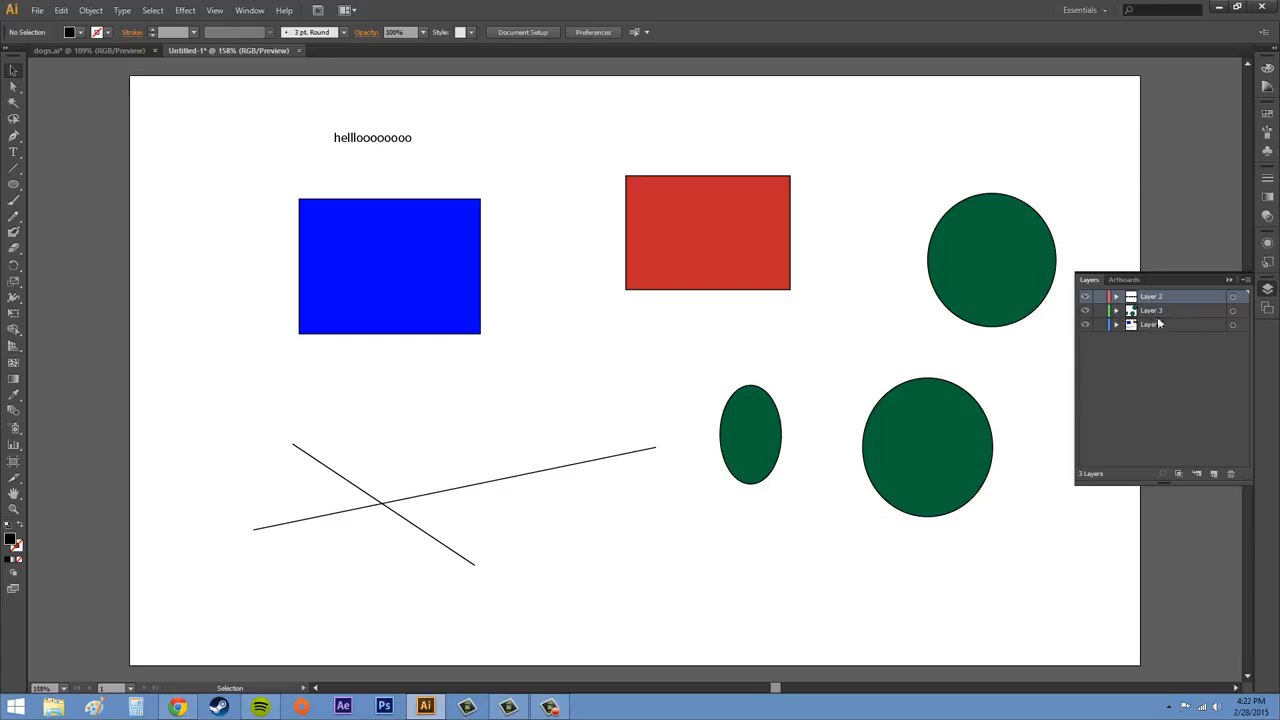
click(1168, 313)
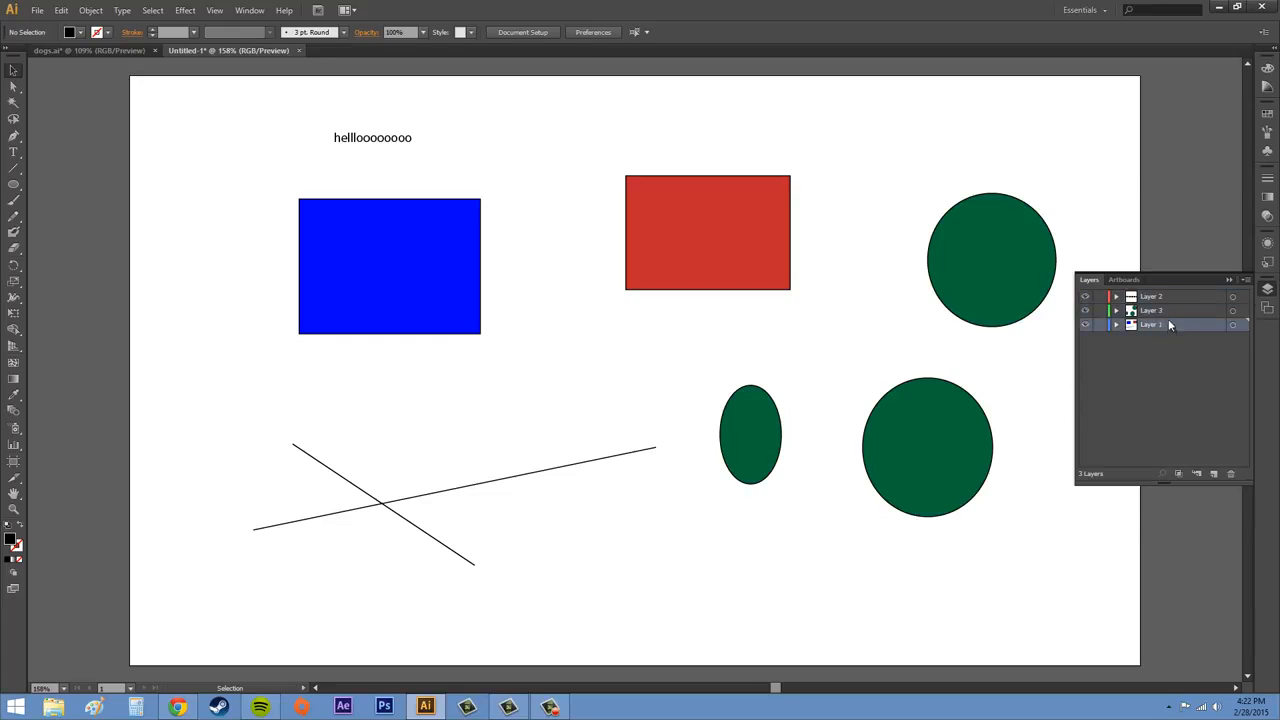
click(1170, 298)
click(1171, 311)
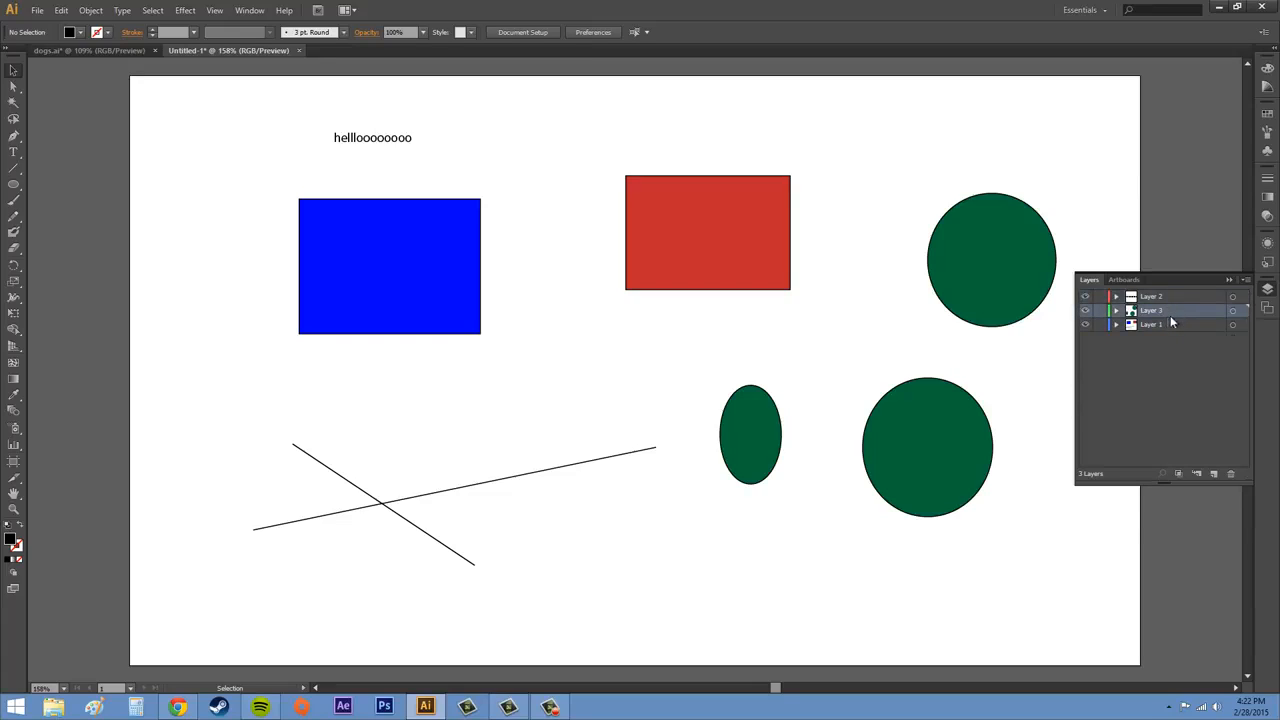
Step: Expand Layer 3 and highlight Layer 2, Layer 3 and the nested Layer 4 in turn
click(1116, 311)
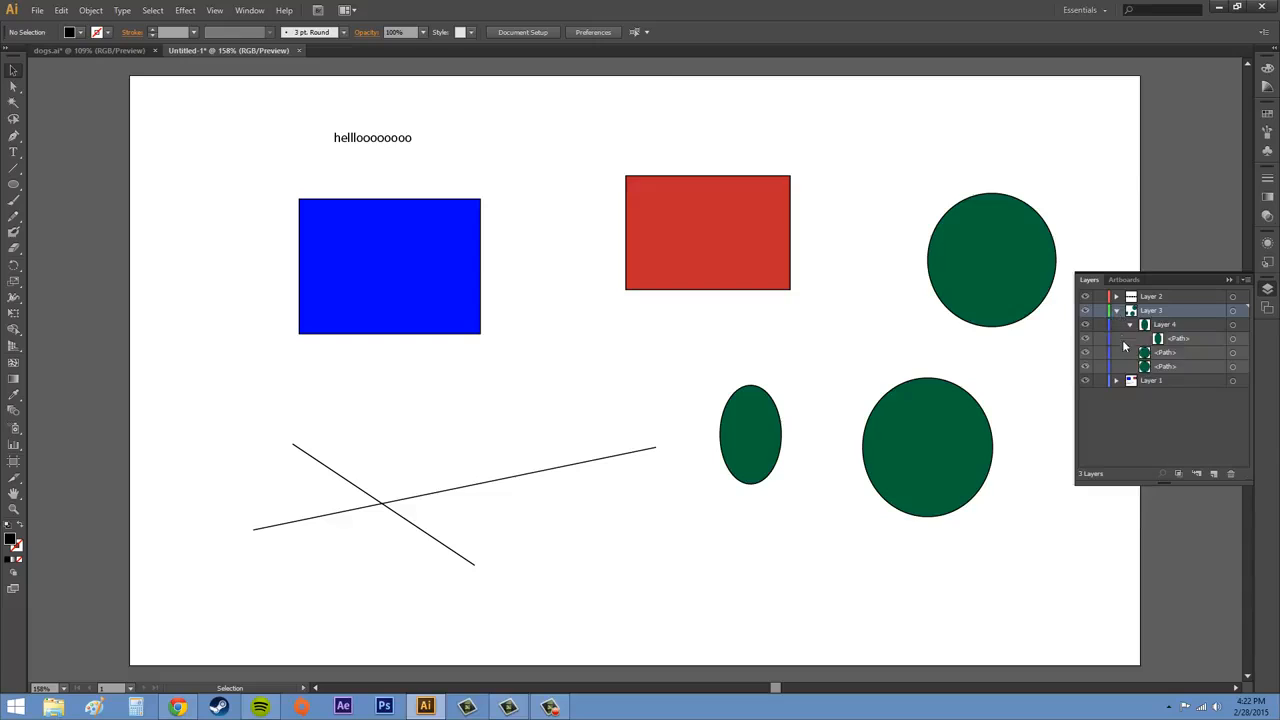
click(1160, 299)
click(1162, 312)
click(1168, 326)
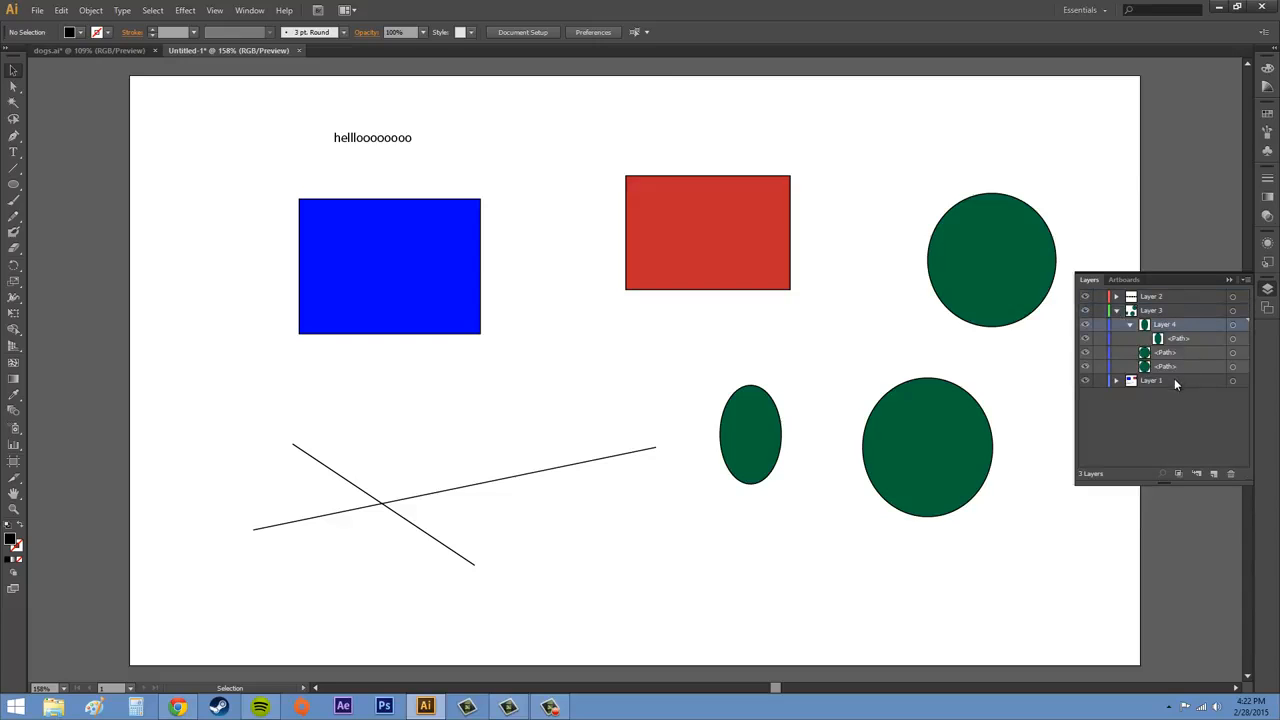
Step: Highlight Layer 4 together with the two paths below it inside Layer 3
click(1155, 299)
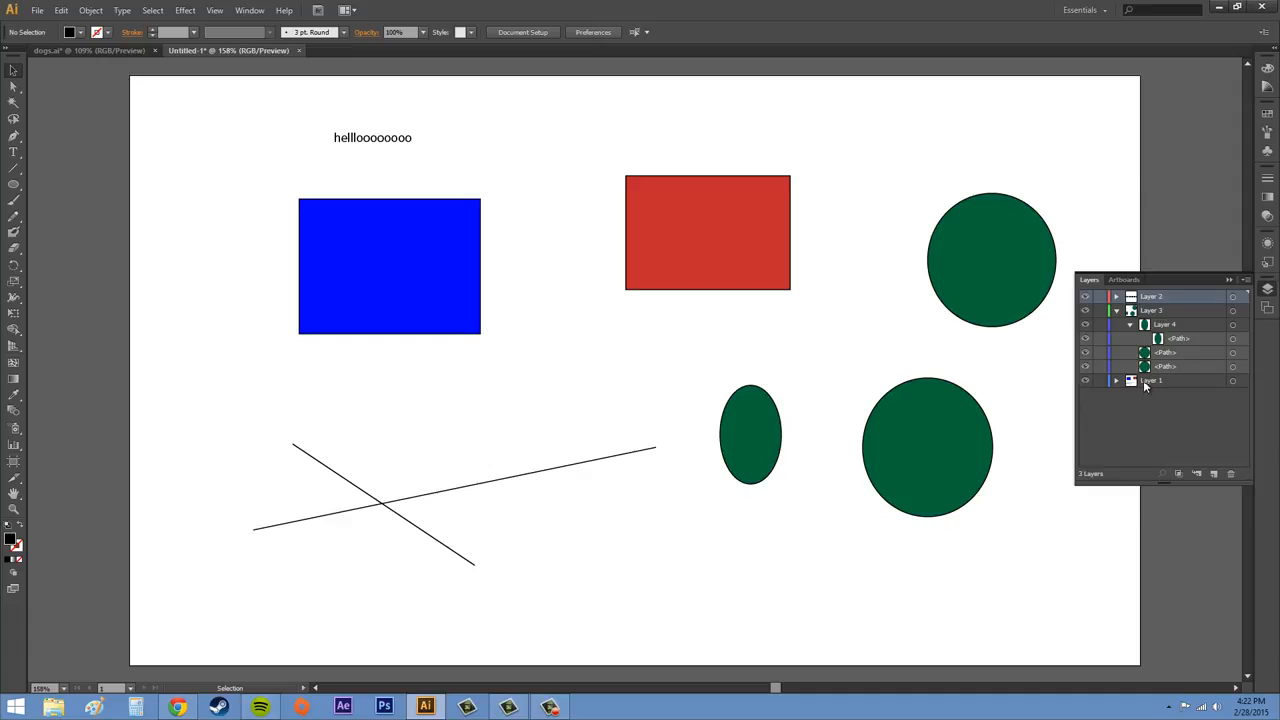
click(1160, 327)
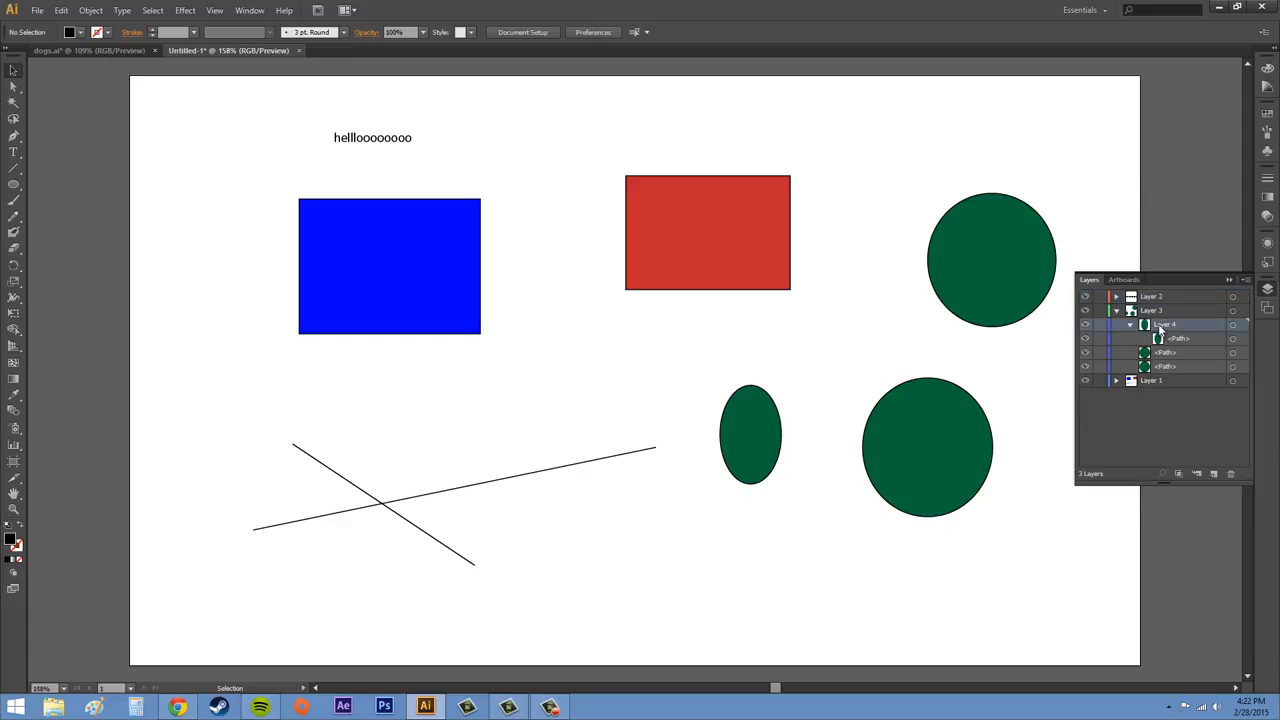
shift+click(1176, 367)
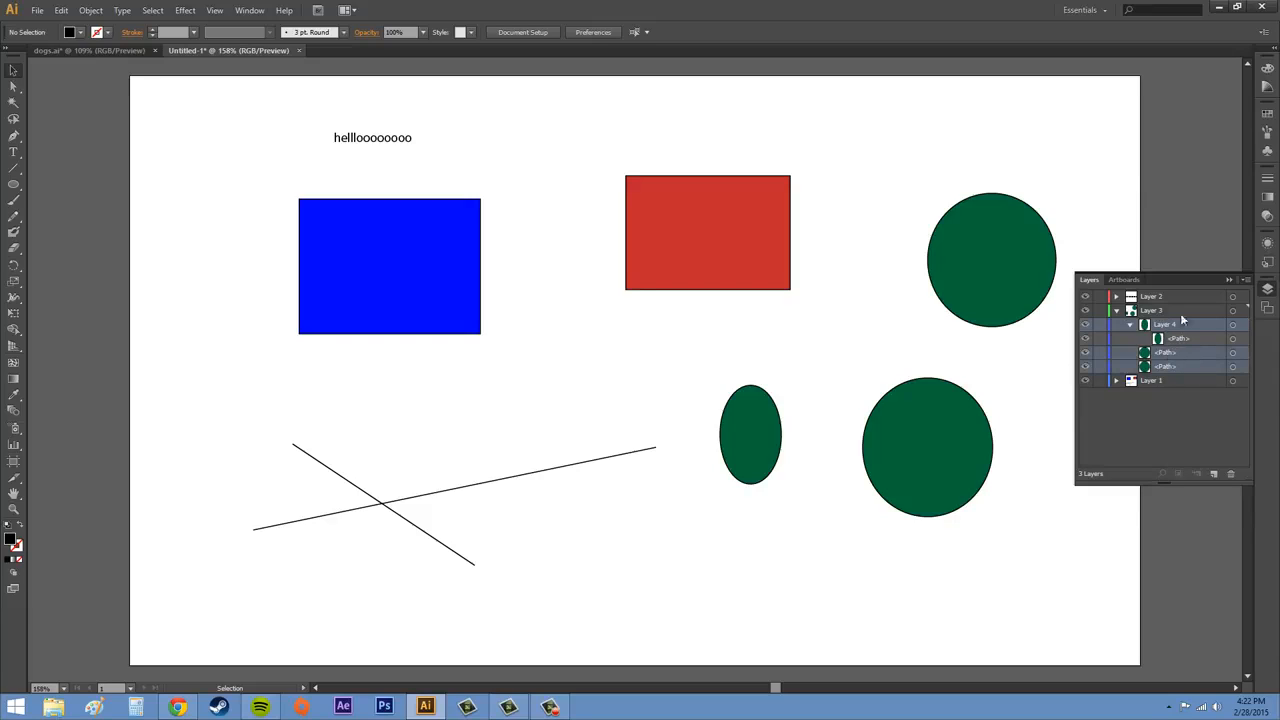
Step: Collapse Layer 3 and highlight the whole range of layers from Layer 2 to Layer 1
click(1117, 311)
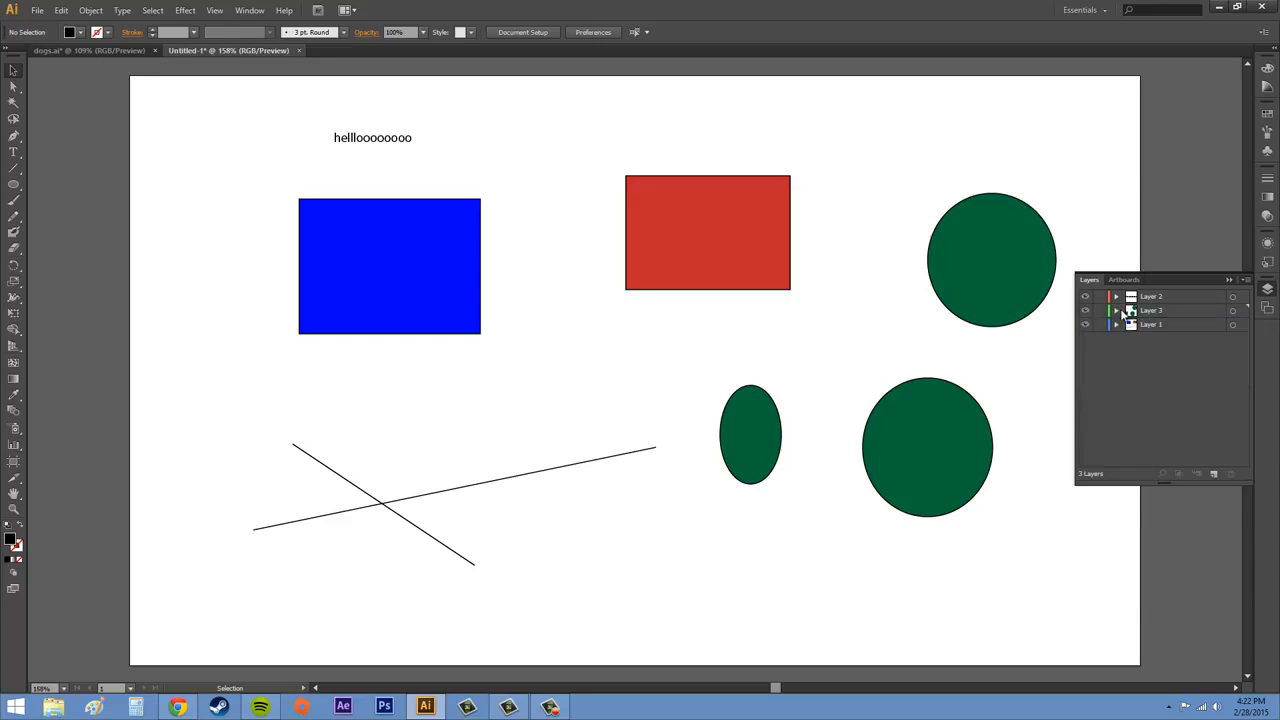
click(1117, 311)
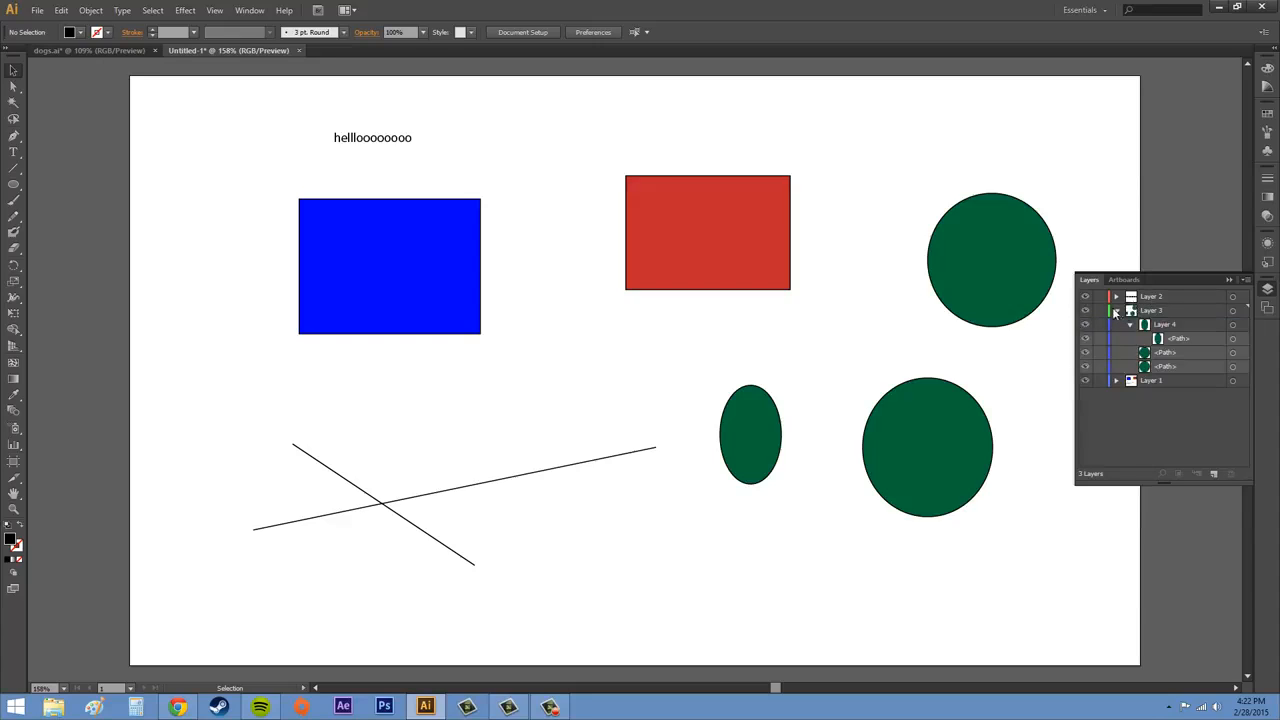
click(1114, 310)
click(1144, 299)
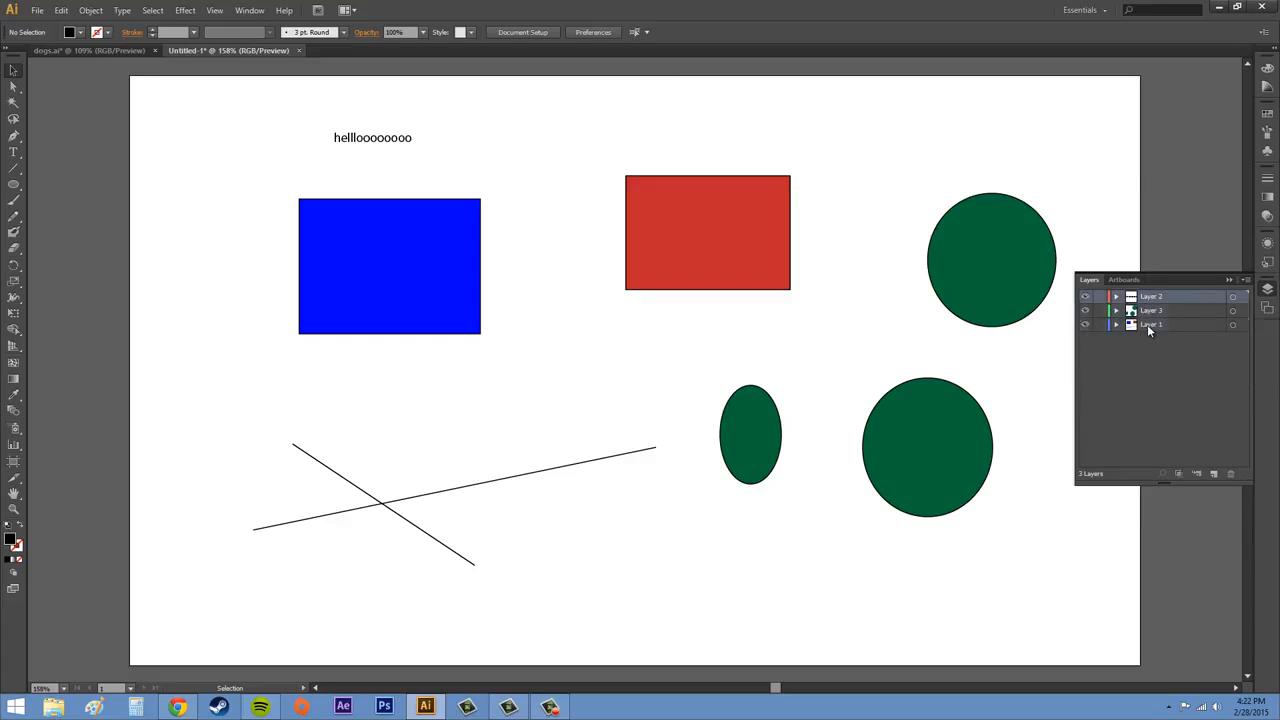
shift+click(1147, 324)
Step: Clear the layer highlighting and create four new empty layers directly above Layer 1
click(1203, 450)
click(1213, 474)
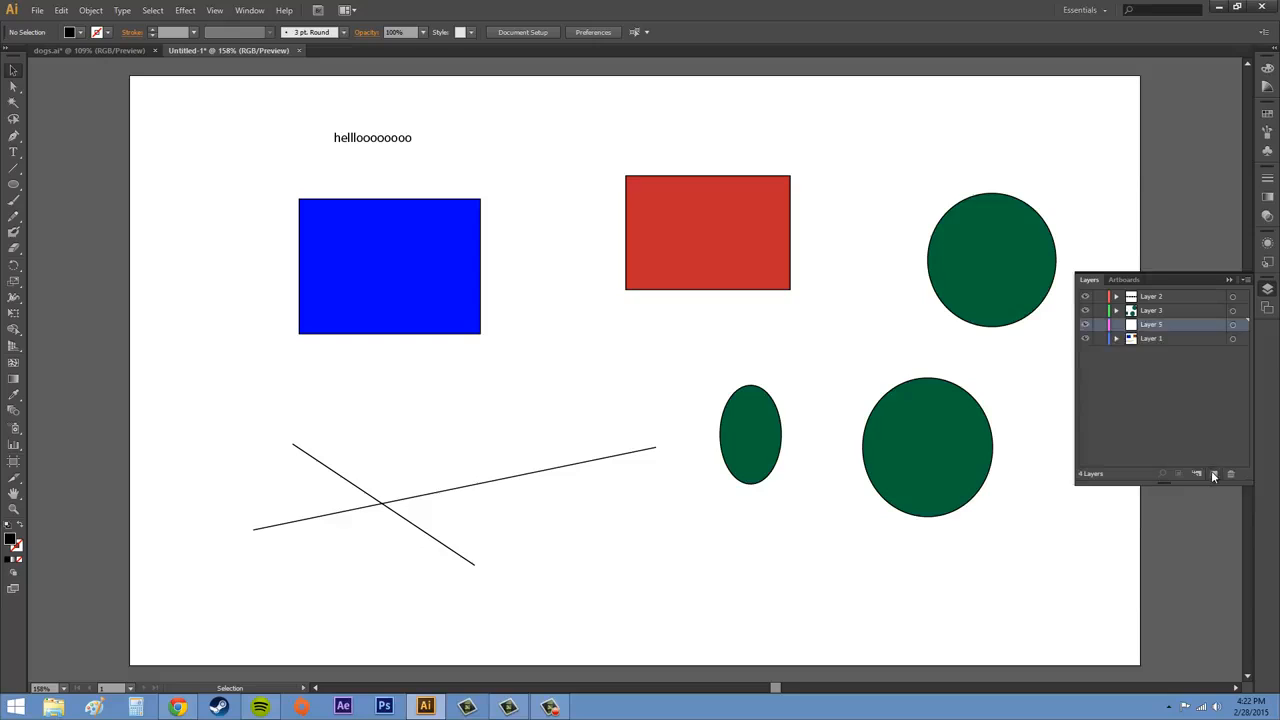
click(1213, 474)
click(1213, 474)
click(1213, 474)
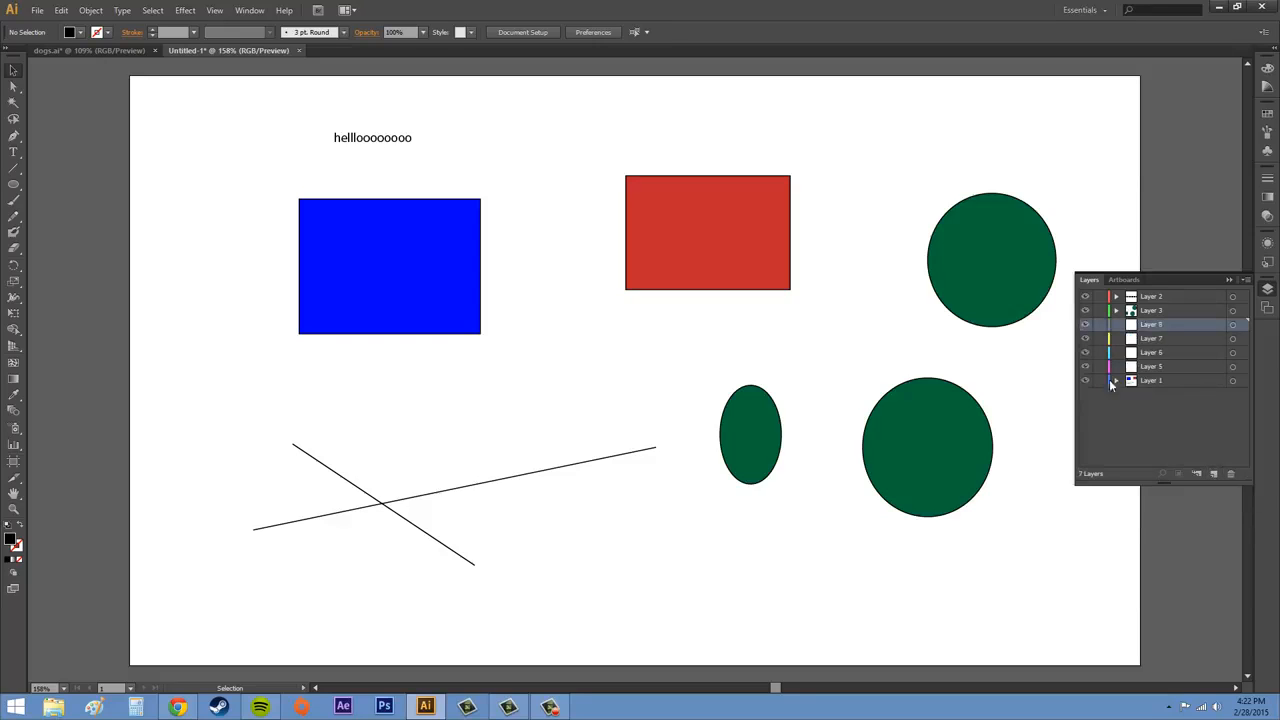
Step: Highlight the continuous range from Layer 2 to Layer 5, and clear the highlighting
click(1153, 296)
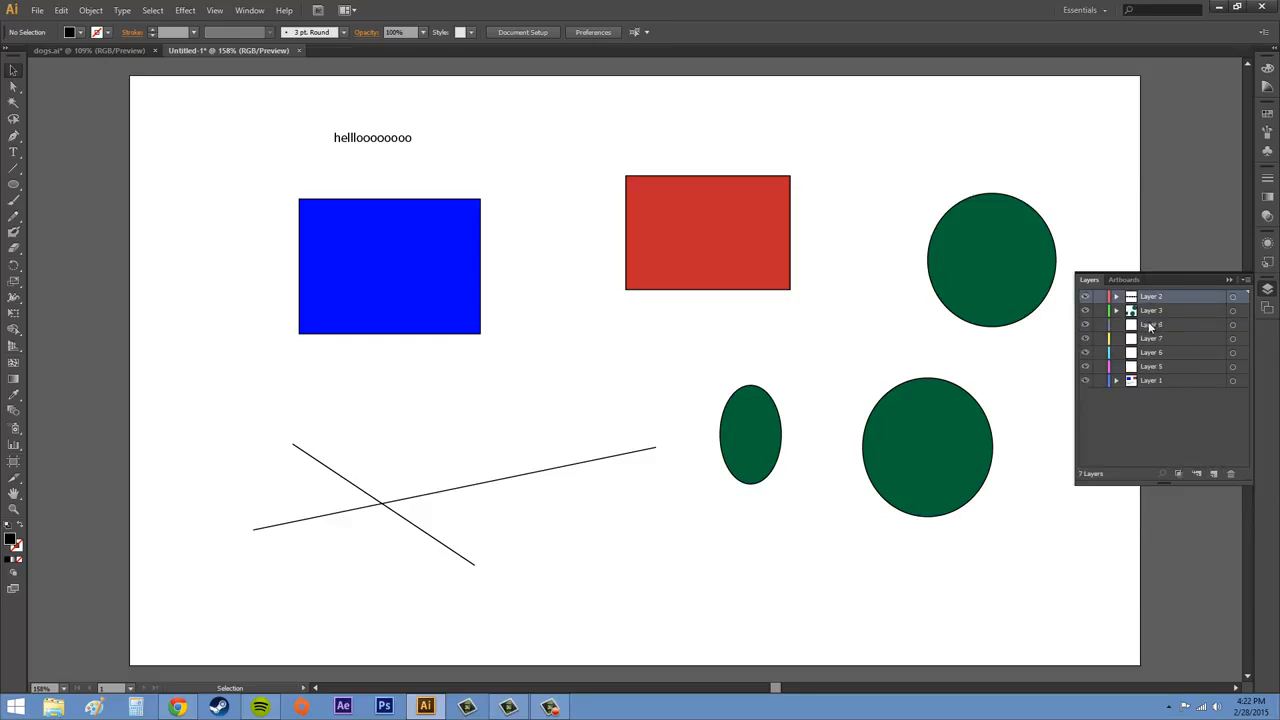
shift+click(1166, 366)
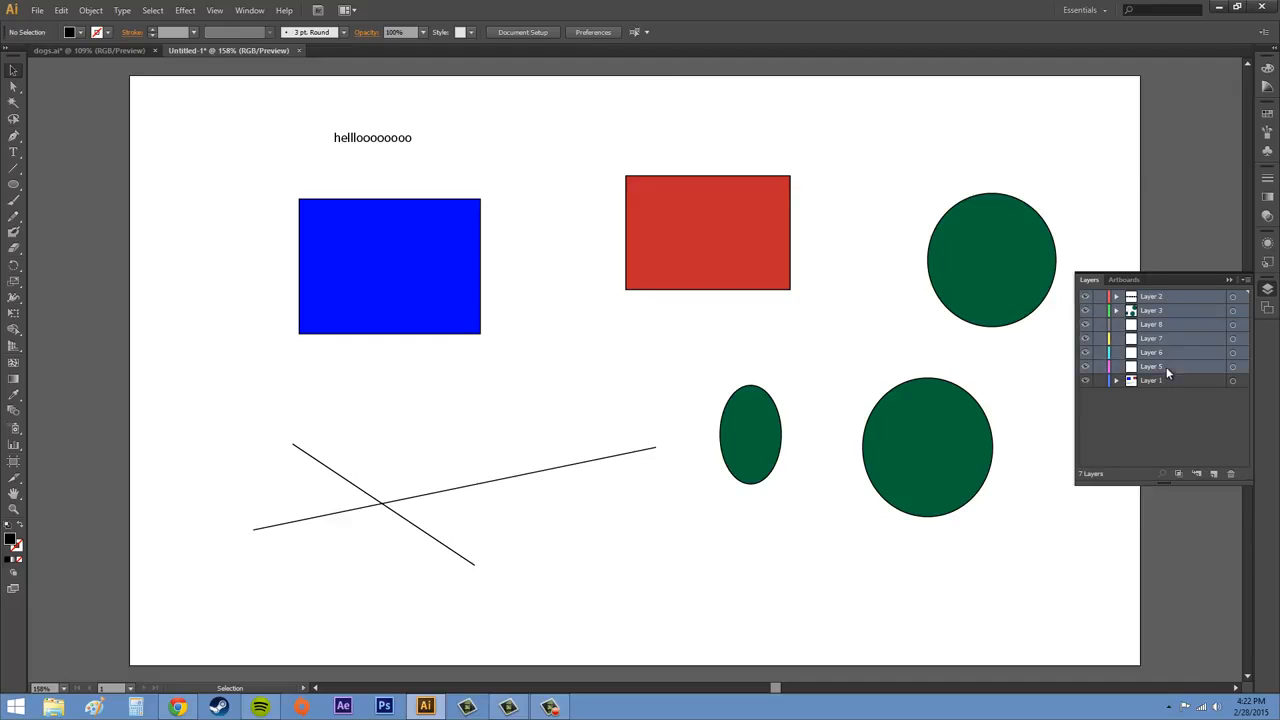
click(1190, 415)
Step: Highlight only the non-adjacent layers Layer 2, Layer 7, Layer 5 and Layer 1 together, and clear the highlighting
click(1162, 298)
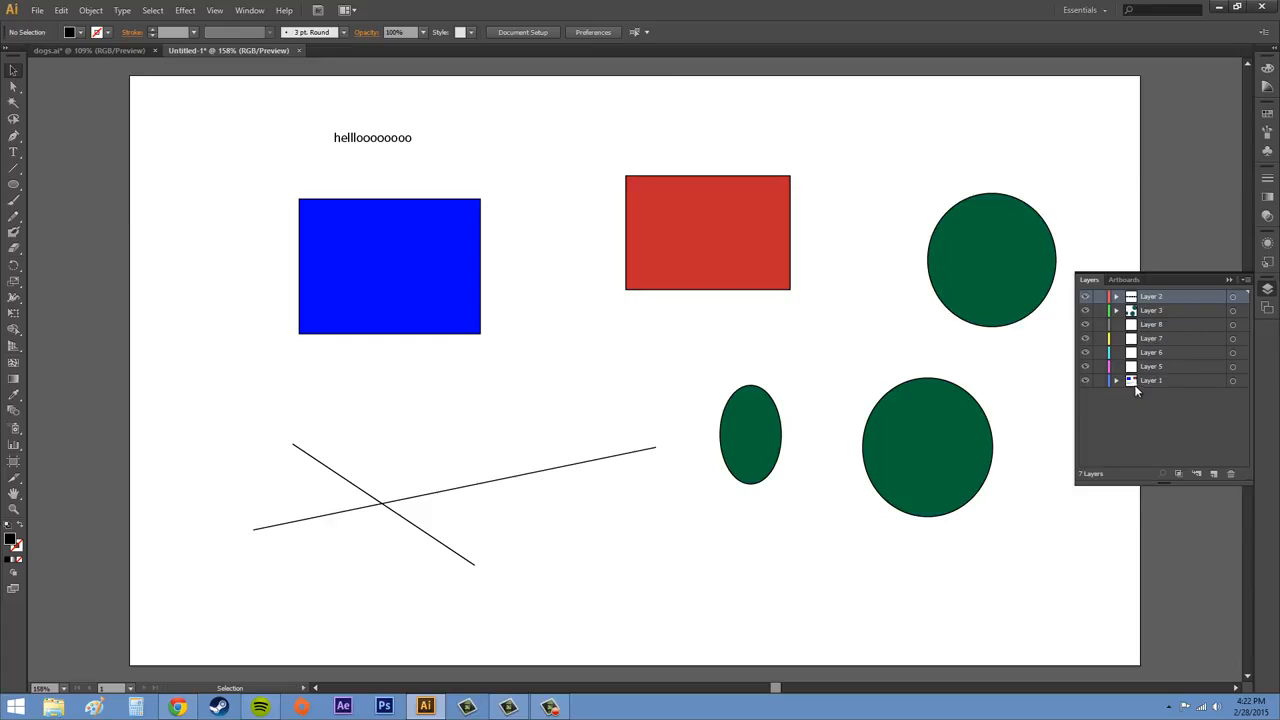
ctrl+click(1173, 338)
ctrl+click(1166, 367)
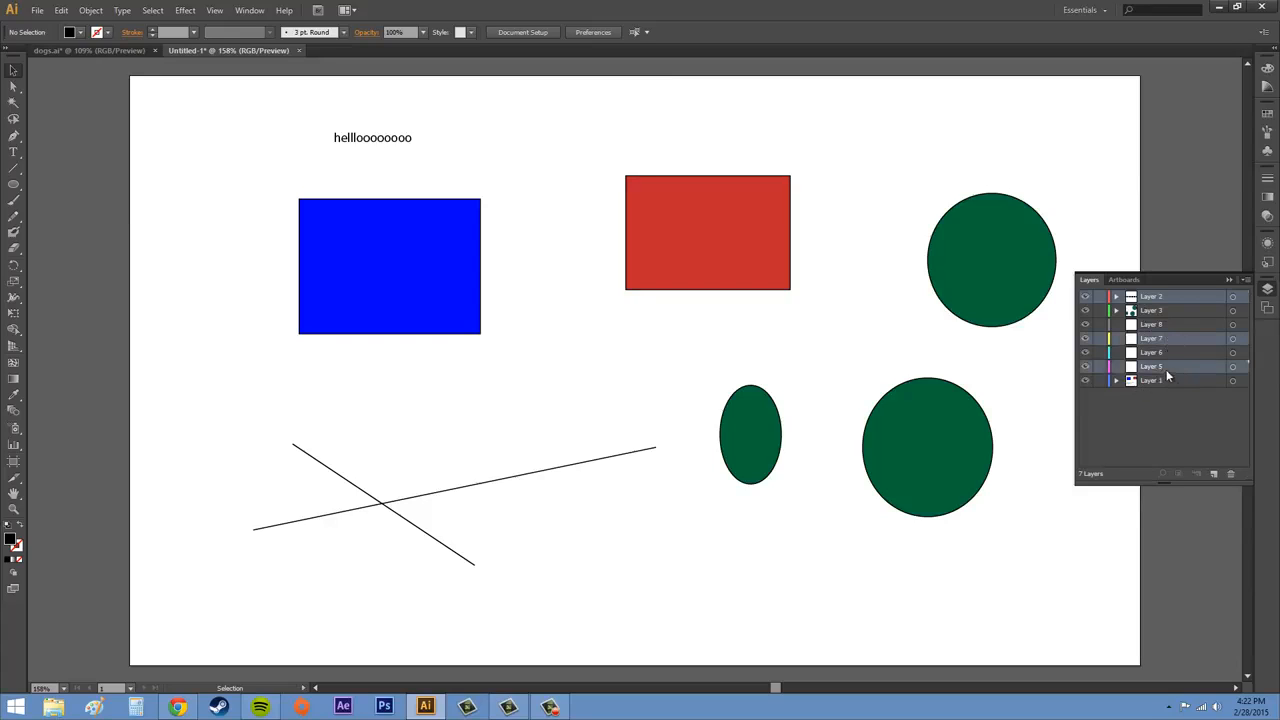
ctrl+click(1178, 381)
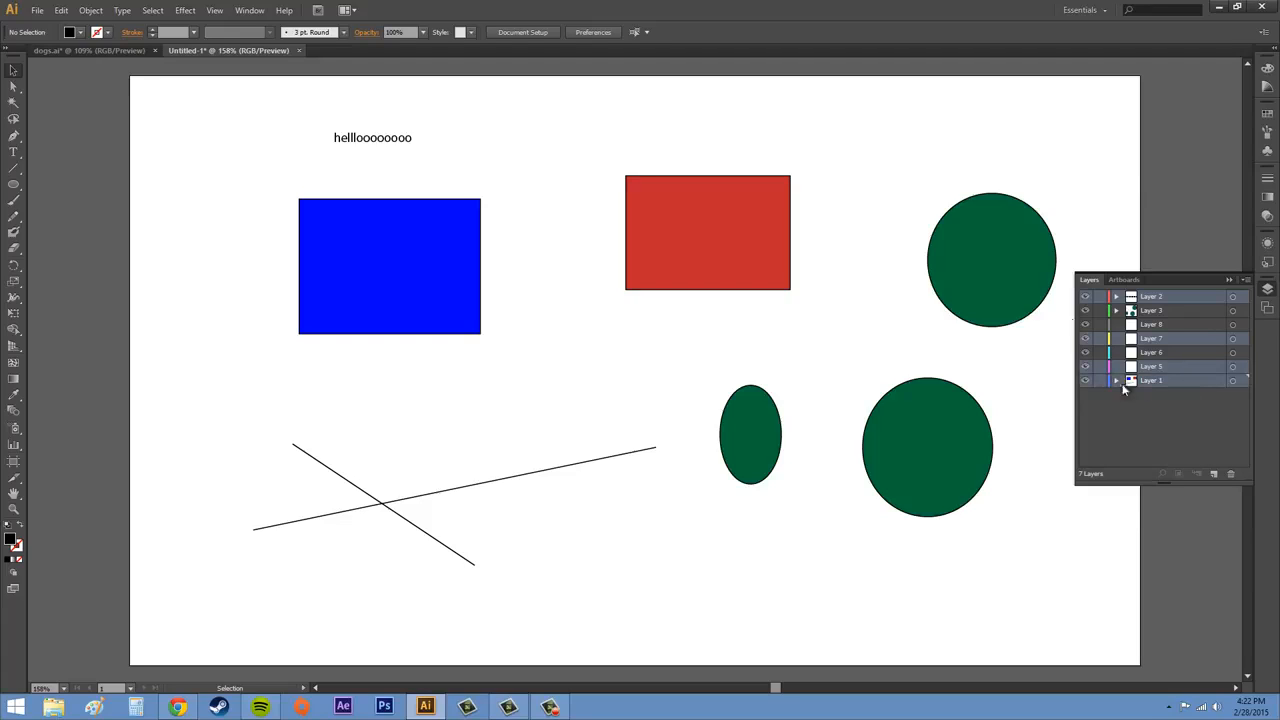
click(1180, 417)
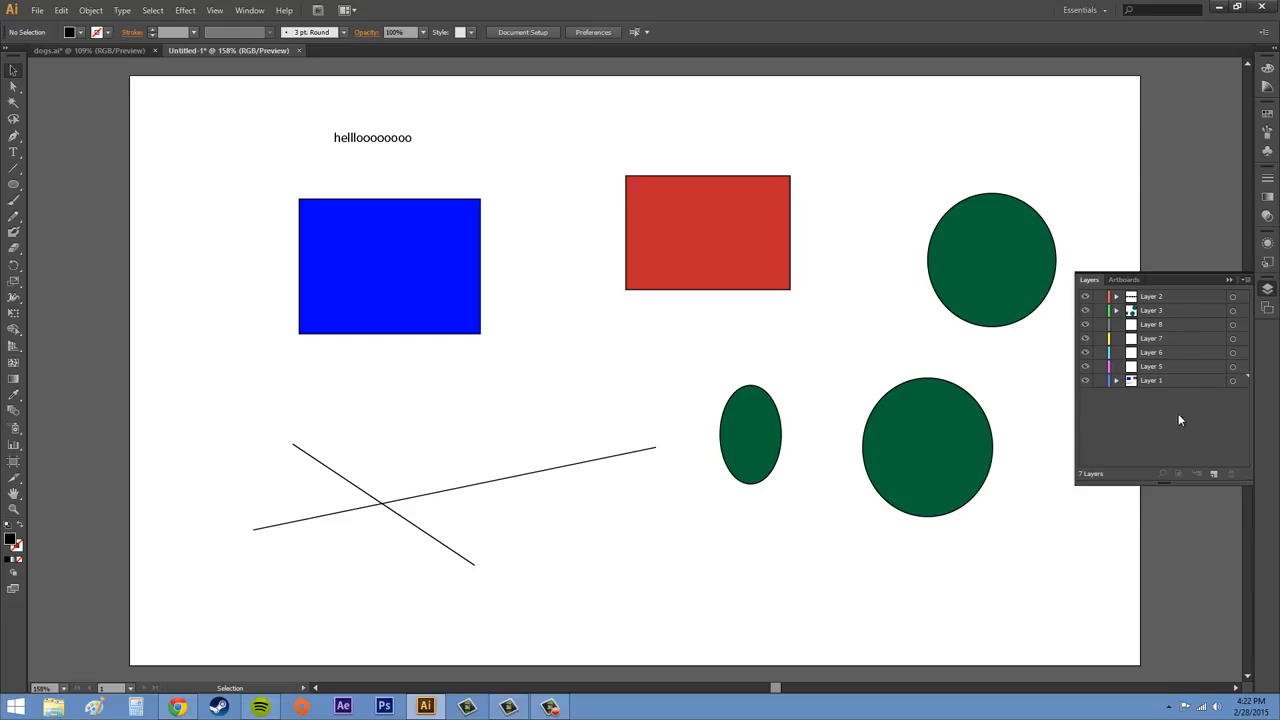
Step: Highlight the range from Layer 2 to Layer 5, exclude Layer 7 and Layer 3 from it, and clear the highlighting
click(1173, 300)
shift+click(1170, 366)
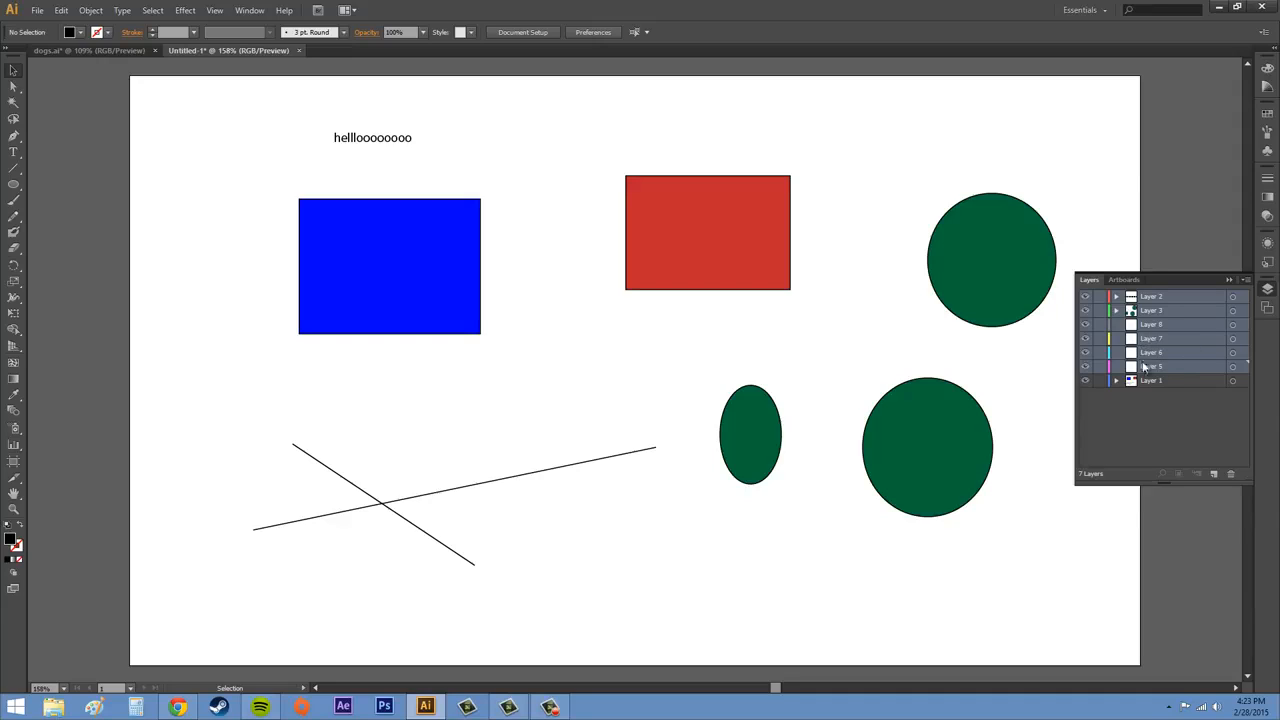
ctrl+click(1171, 342)
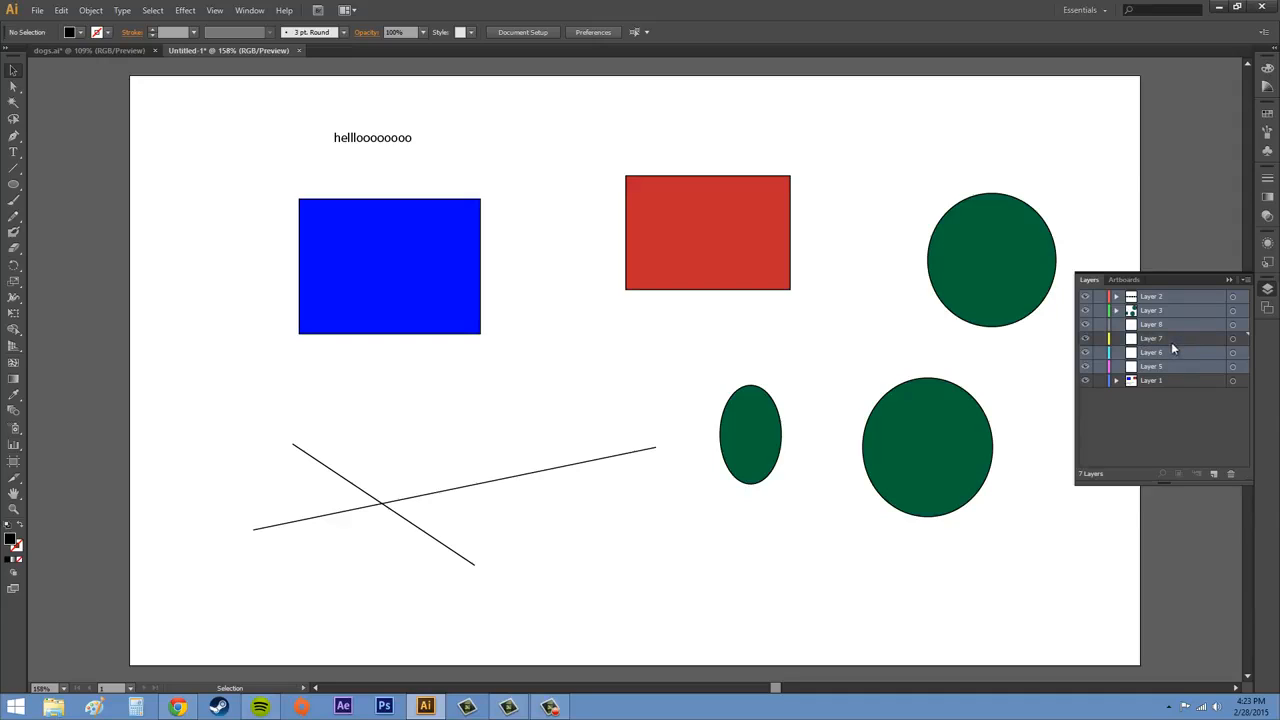
ctrl+click(1176, 309)
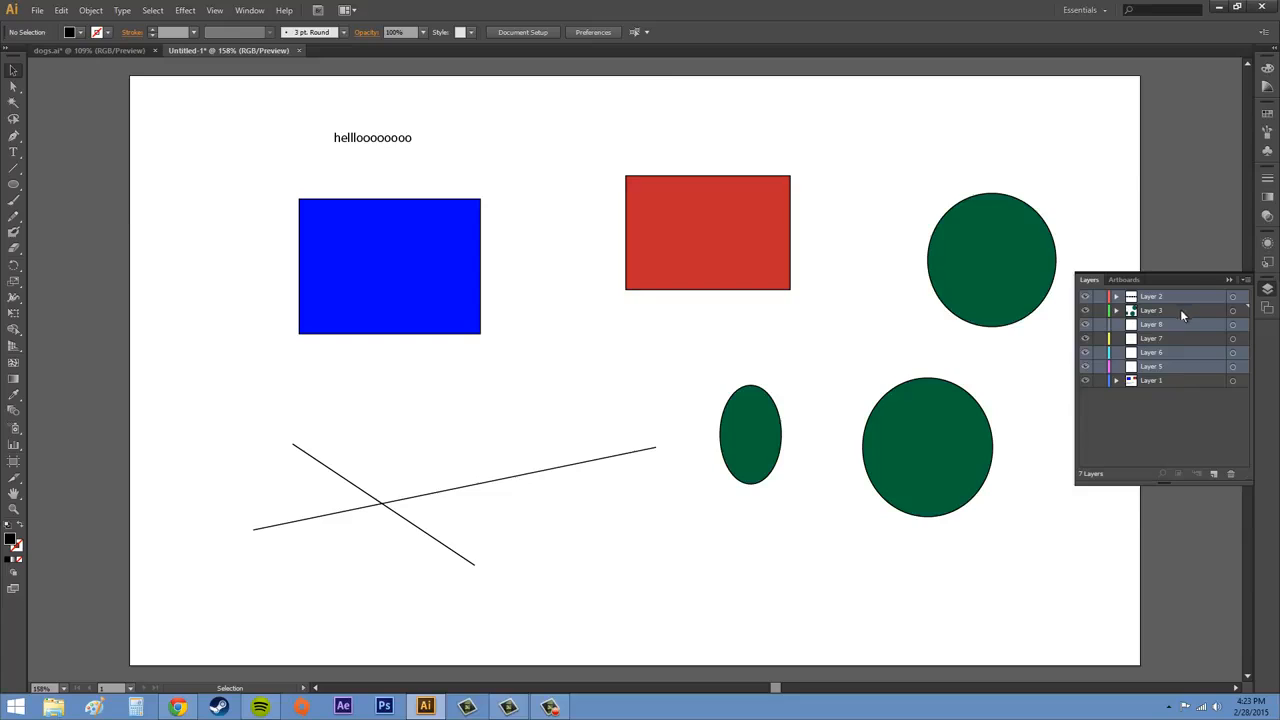
click(1186, 427)
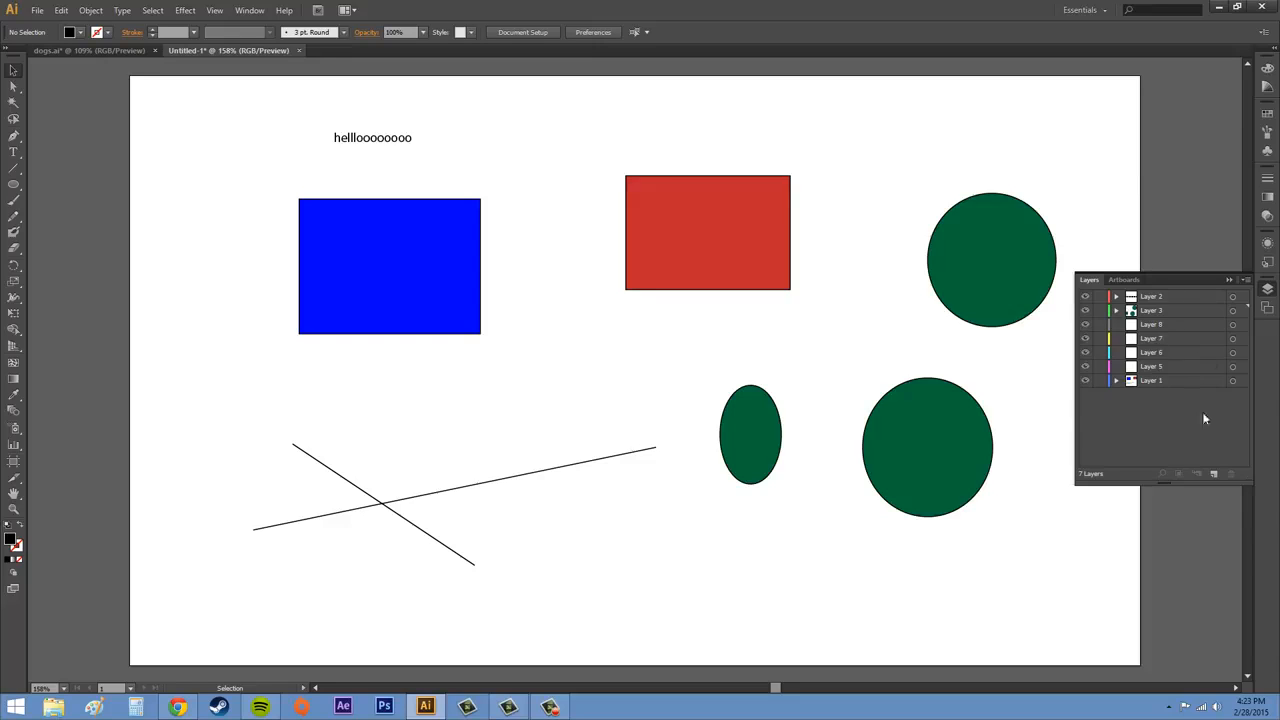
Step: Highlight all layers from Layer 2 down to Layer 1 as one range, and clear the highlighting
click(1150, 297)
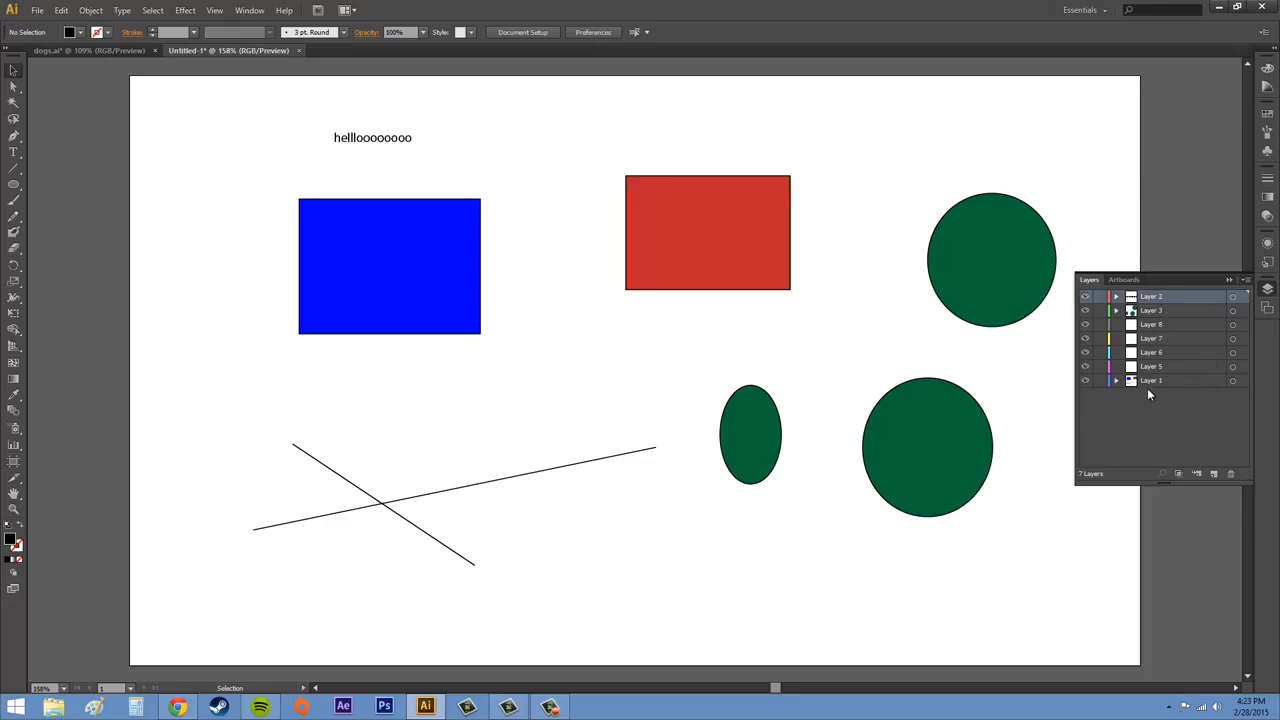
shift+click(1147, 382)
click(158, 10)
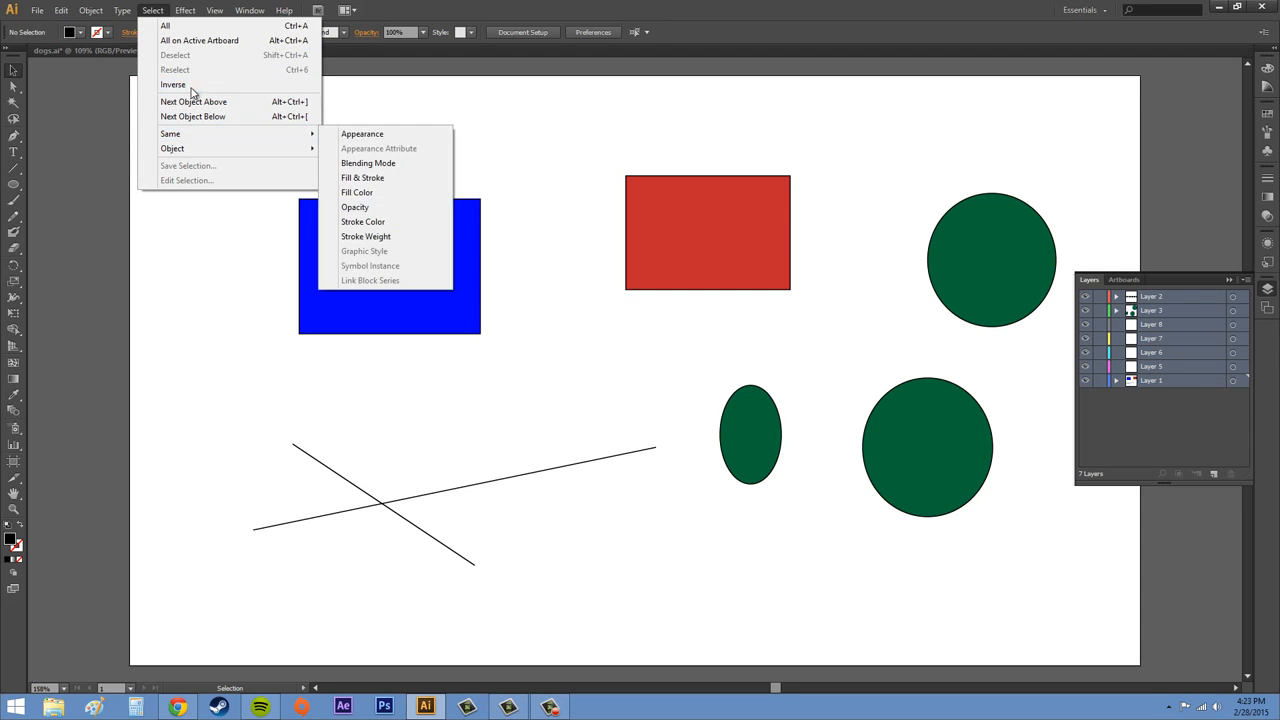
click(1108, 434)
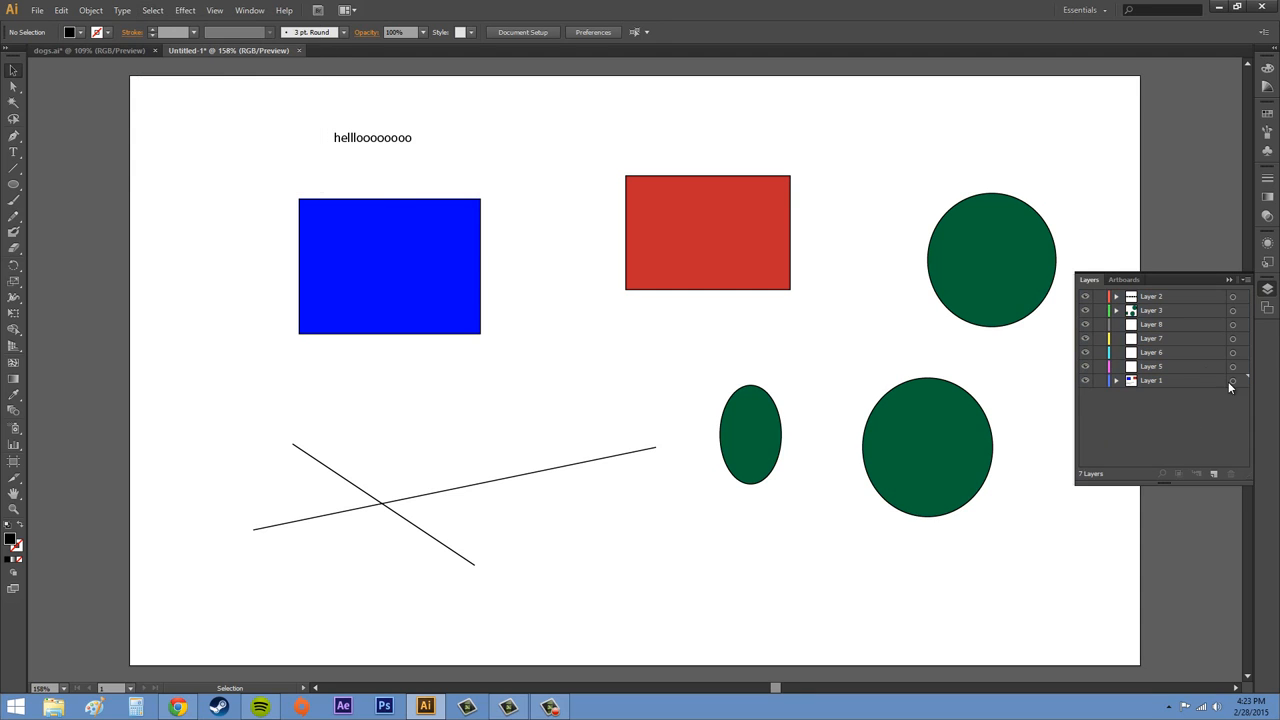
click(1155, 297)
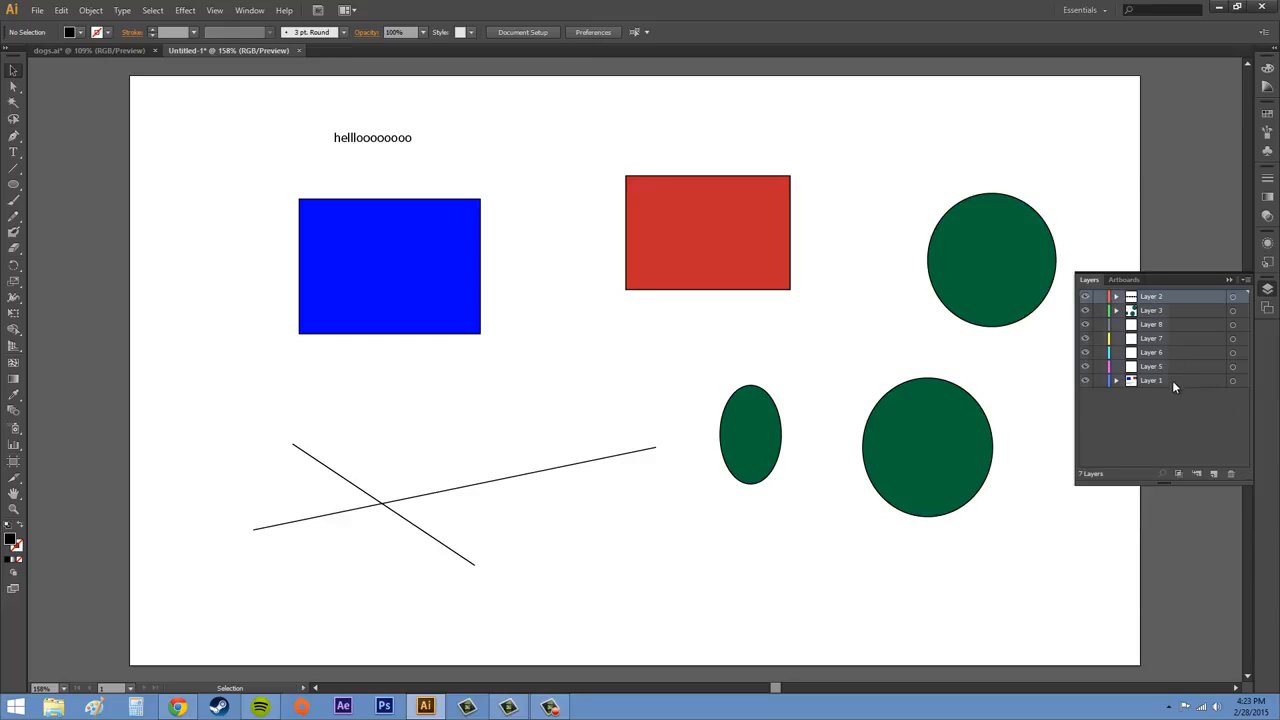
shift+click(1172, 380)
click(1198, 416)
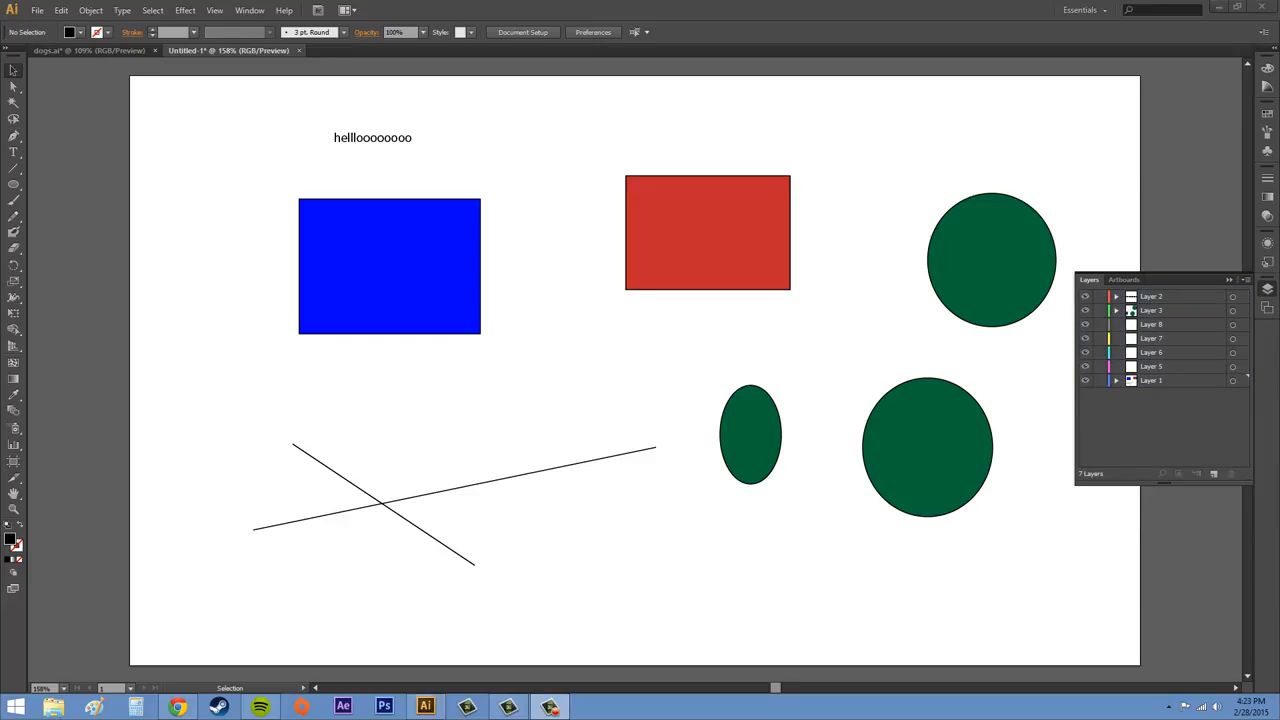
Step: Delete the empty layers Layer 8 and Layer 7
click(1160, 326)
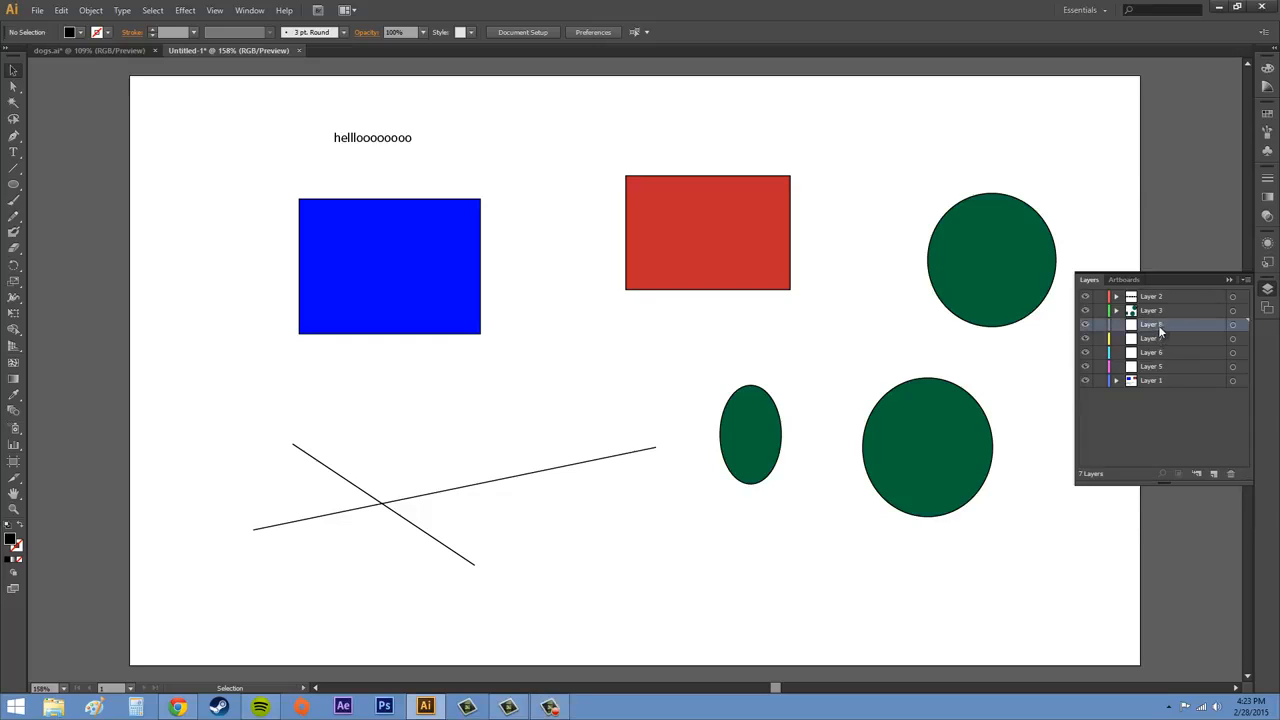
click(1231, 474)
drag(1152, 326, 1232, 473)
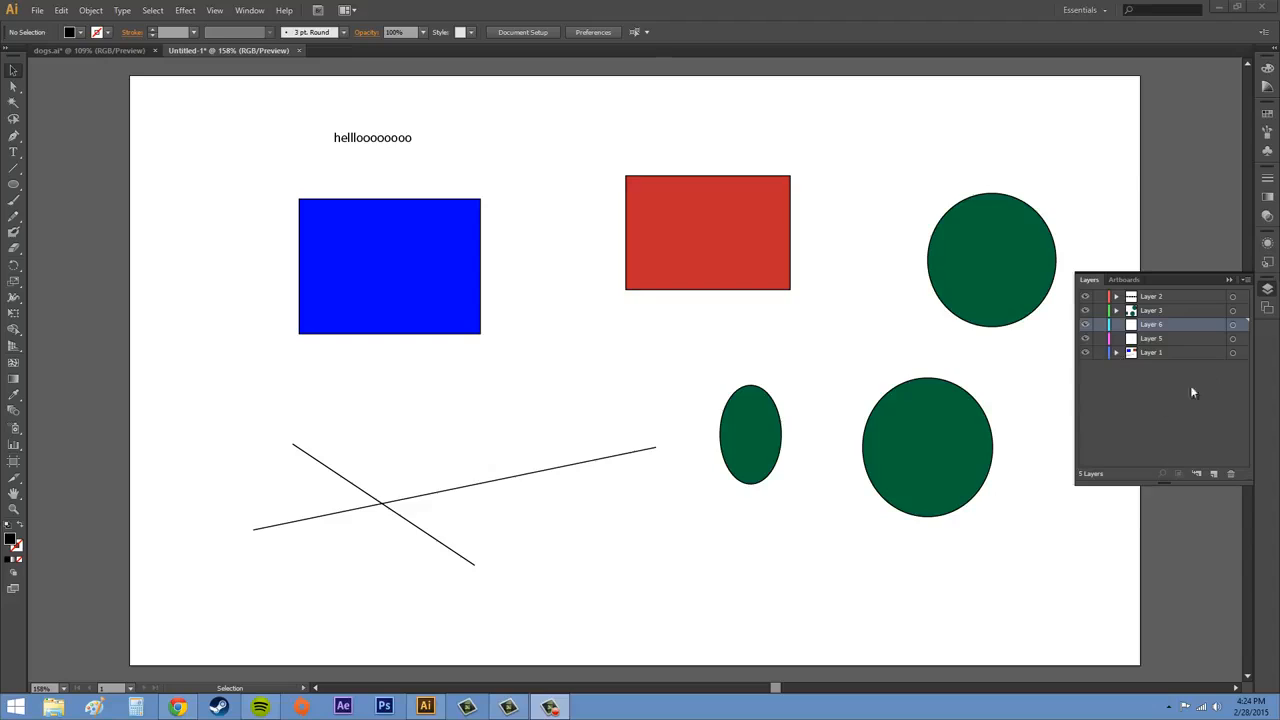
Step: Expand Layer 1 and target its line and rectangle paths one at a time, ending with the descending line
click(1116, 353)
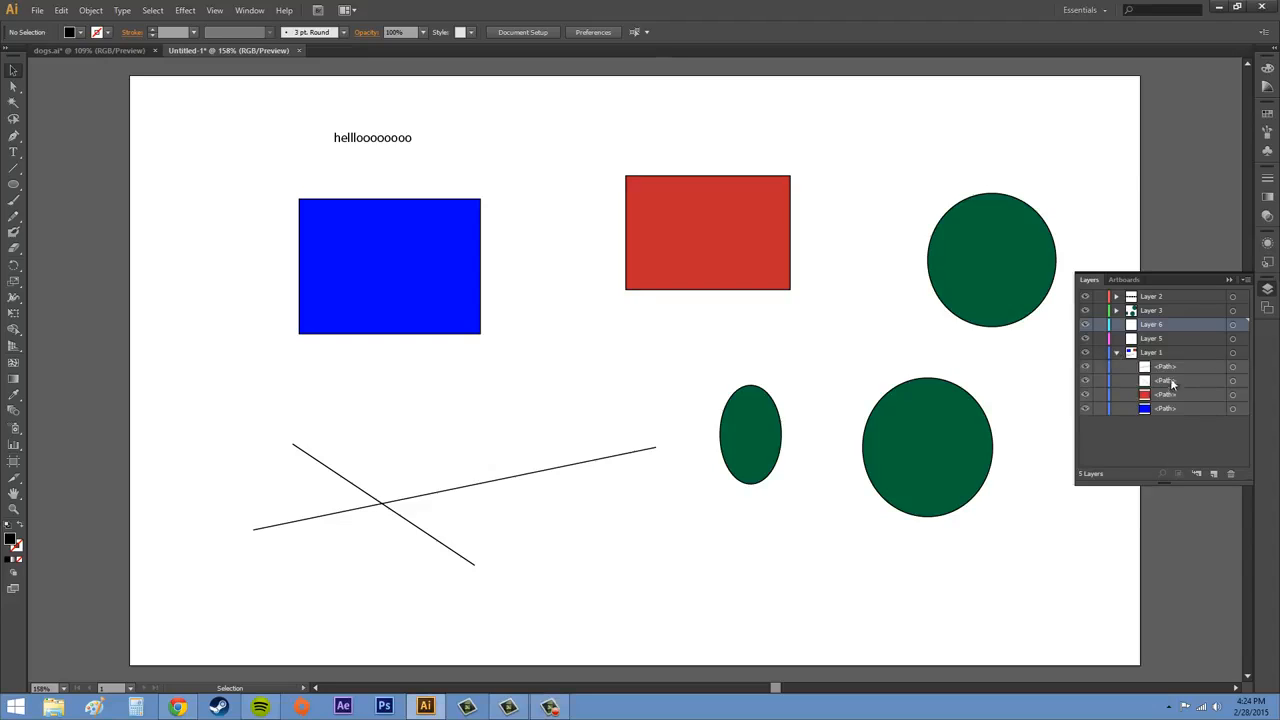
click(1232, 366)
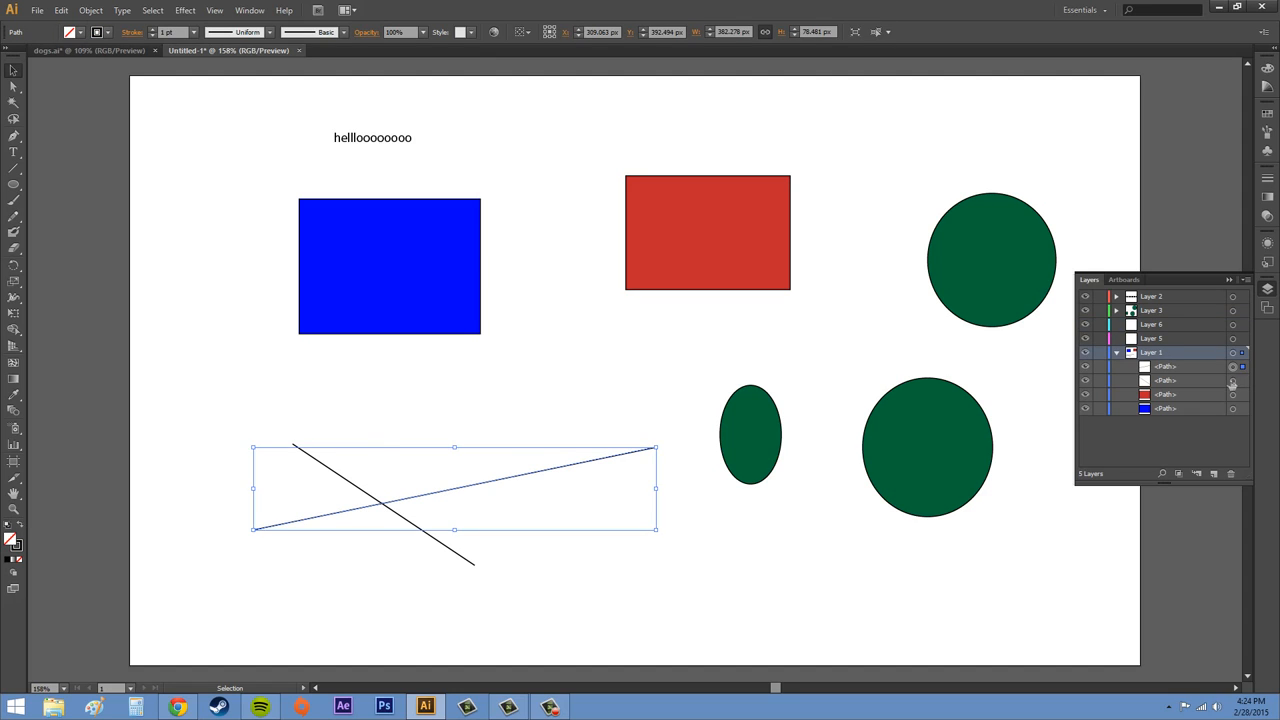
click(1232, 381)
click(1233, 395)
click(1234, 409)
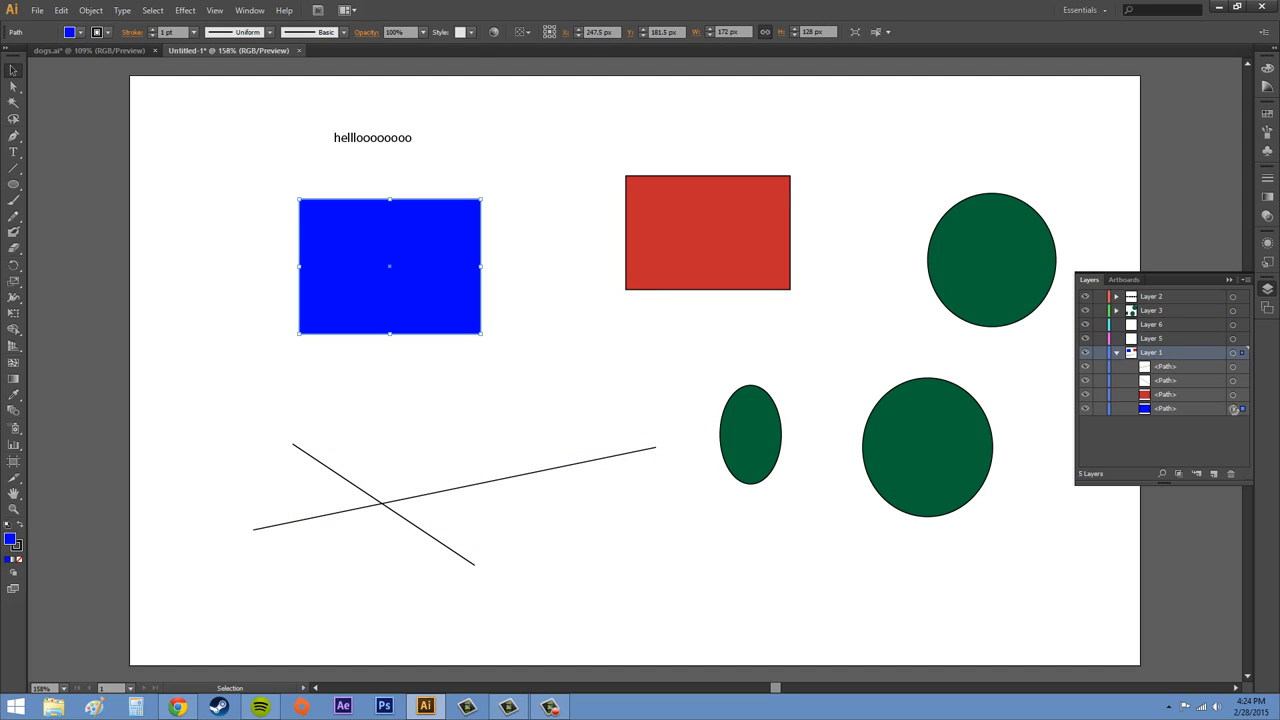
click(1233, 395)
click(1232, 381)
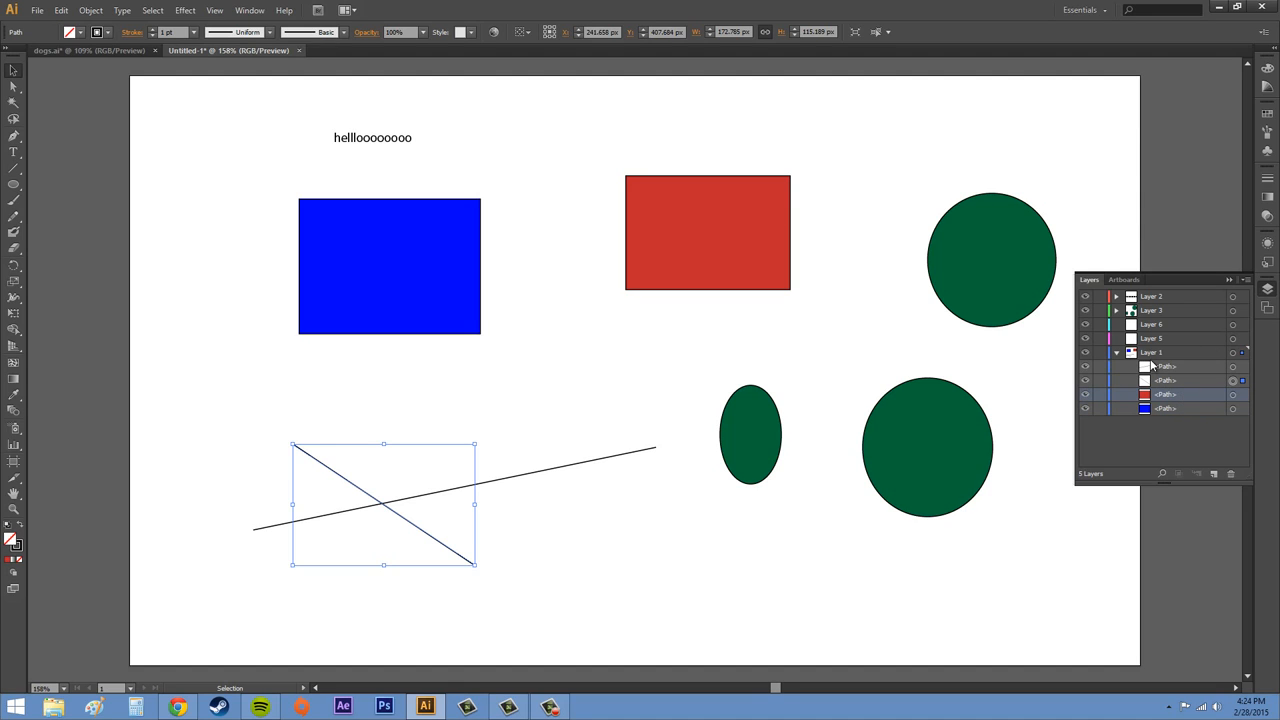
Step: Select all artwork on Layer 1 at once, and switch between its individual paths, ending with only the descending line
click(1233, 354)
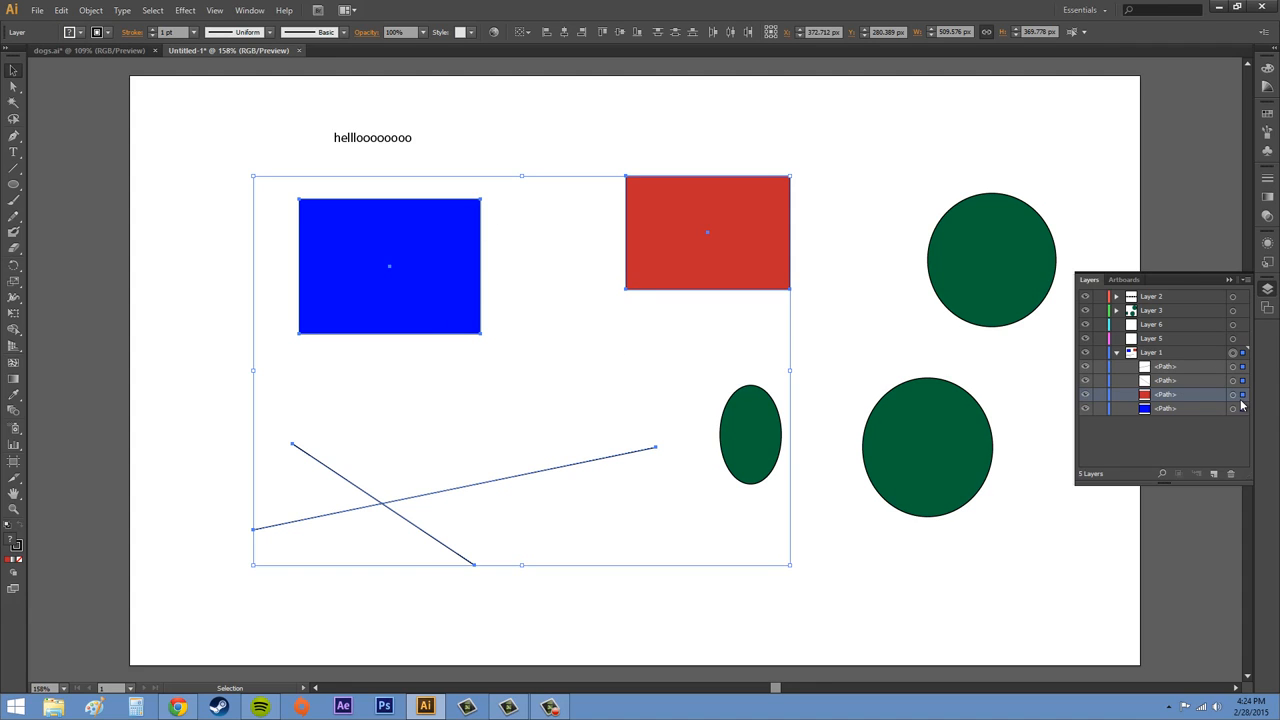
click(1242, 386)
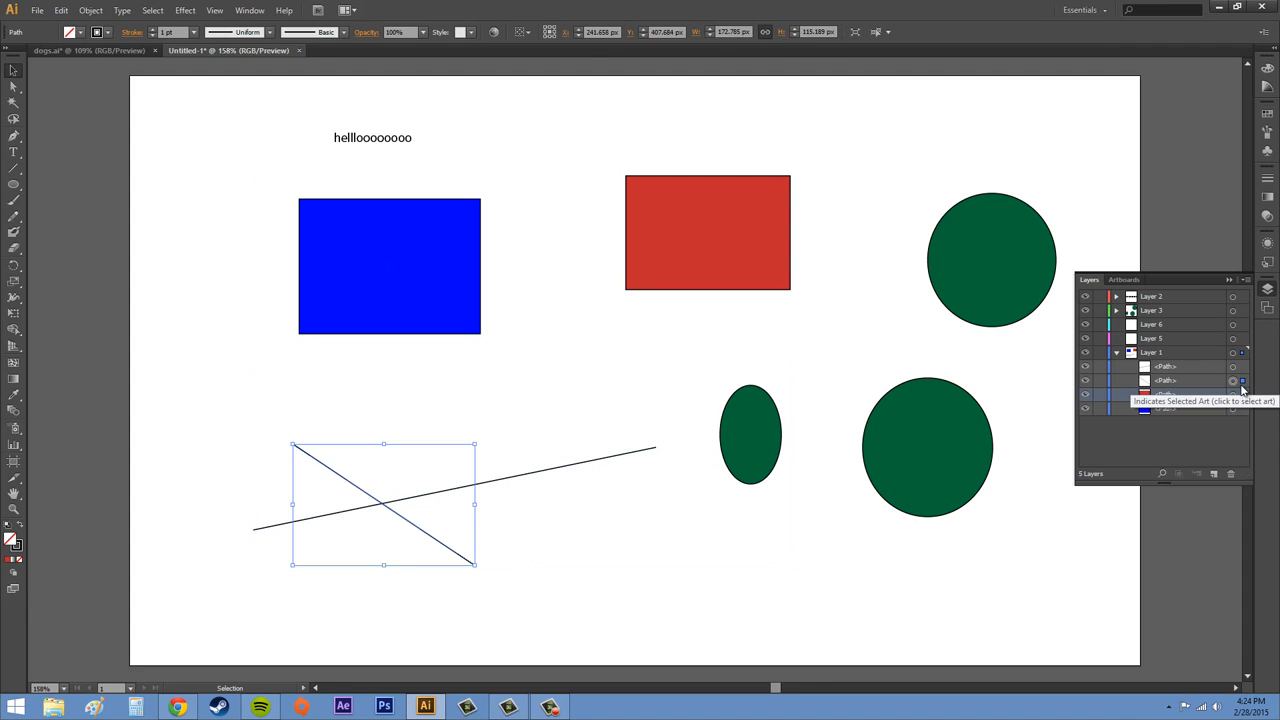
click(1242, 394)
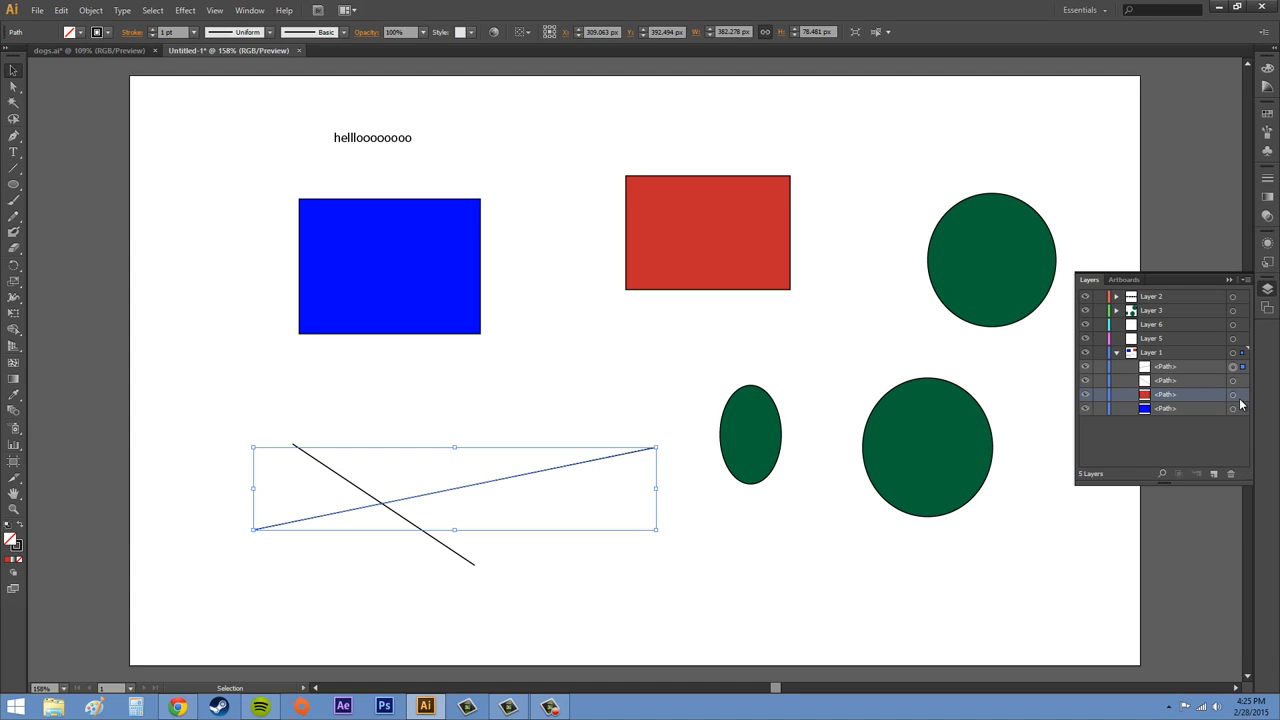
click(1242, 395)
click(1242, 381)
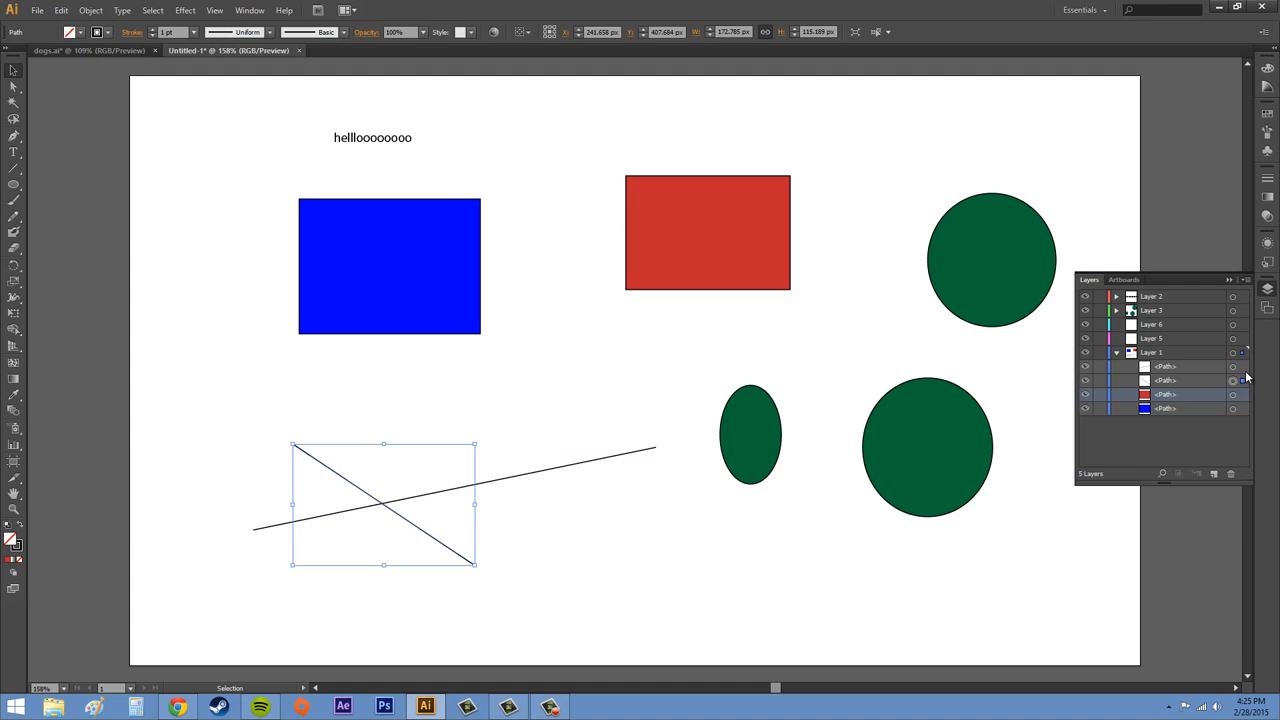
Step: Add the red and blue rectangles to the selection alongside the descending line
shift+click(1242, 367)
shift+click(1242, 367)
shift+click(1242, 395)
shift+click(1242, 408)
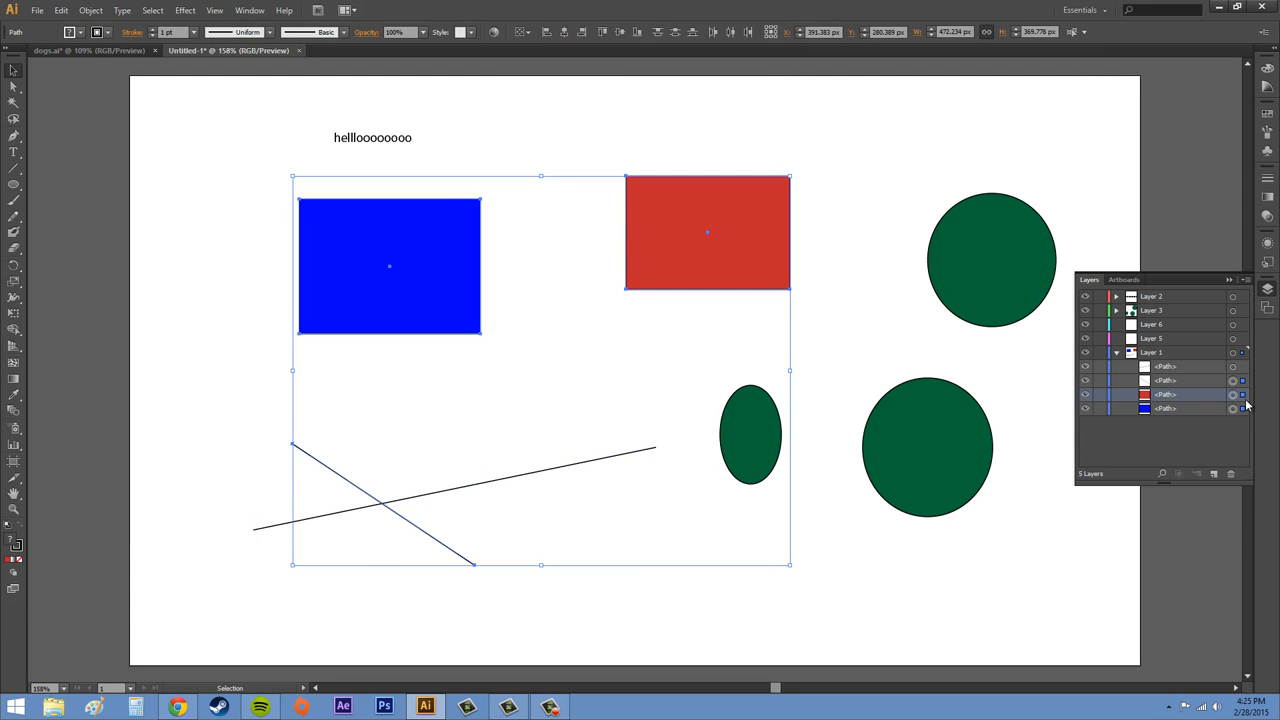
Step: Toggle the two lines and the blue rectangle in the selection until all four Layer 1 paths are selected
shift+click(1242, 367)
shift+click(1242, 381)
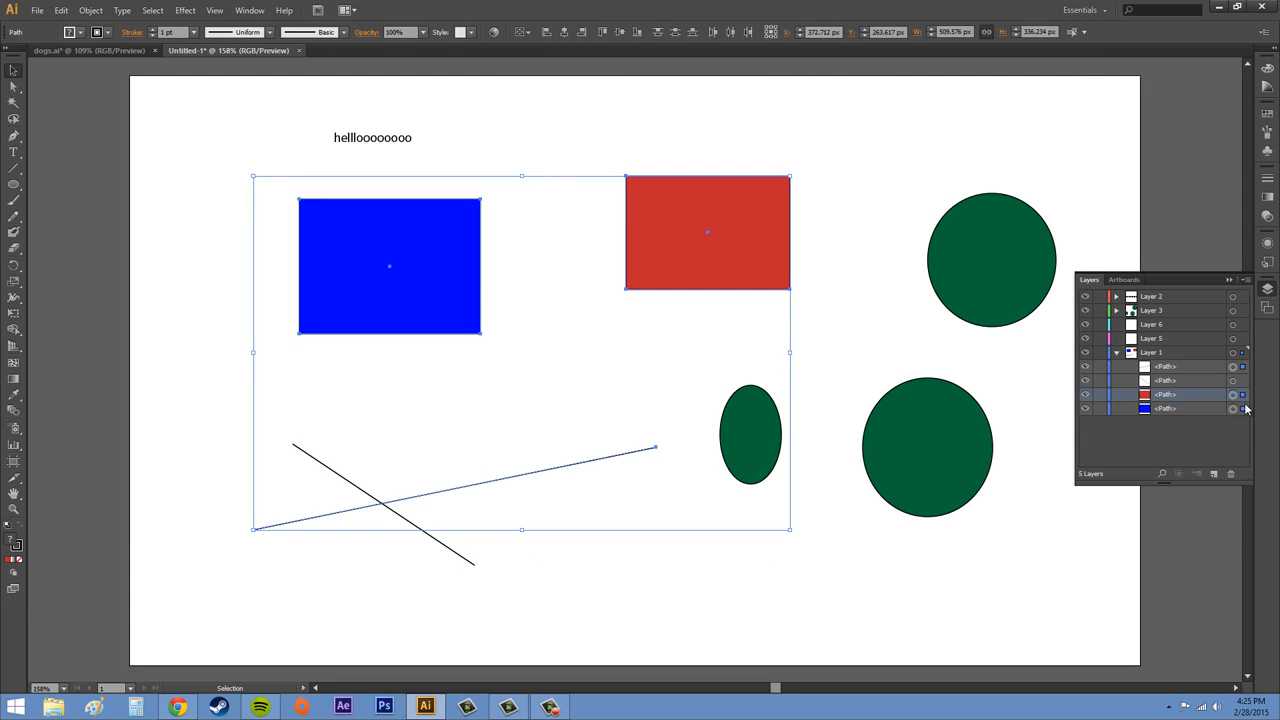
shift+click(1242, 408)
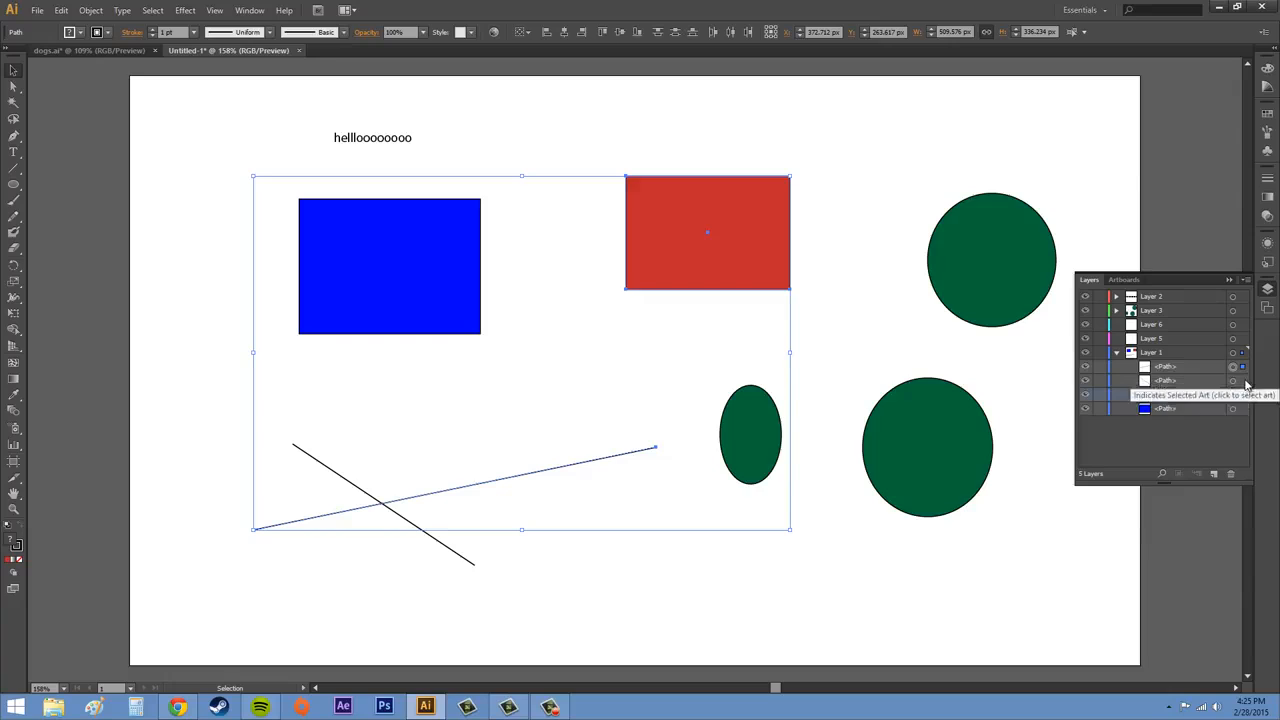
shift+click(1242, 381)
shift+click(1242, 408)
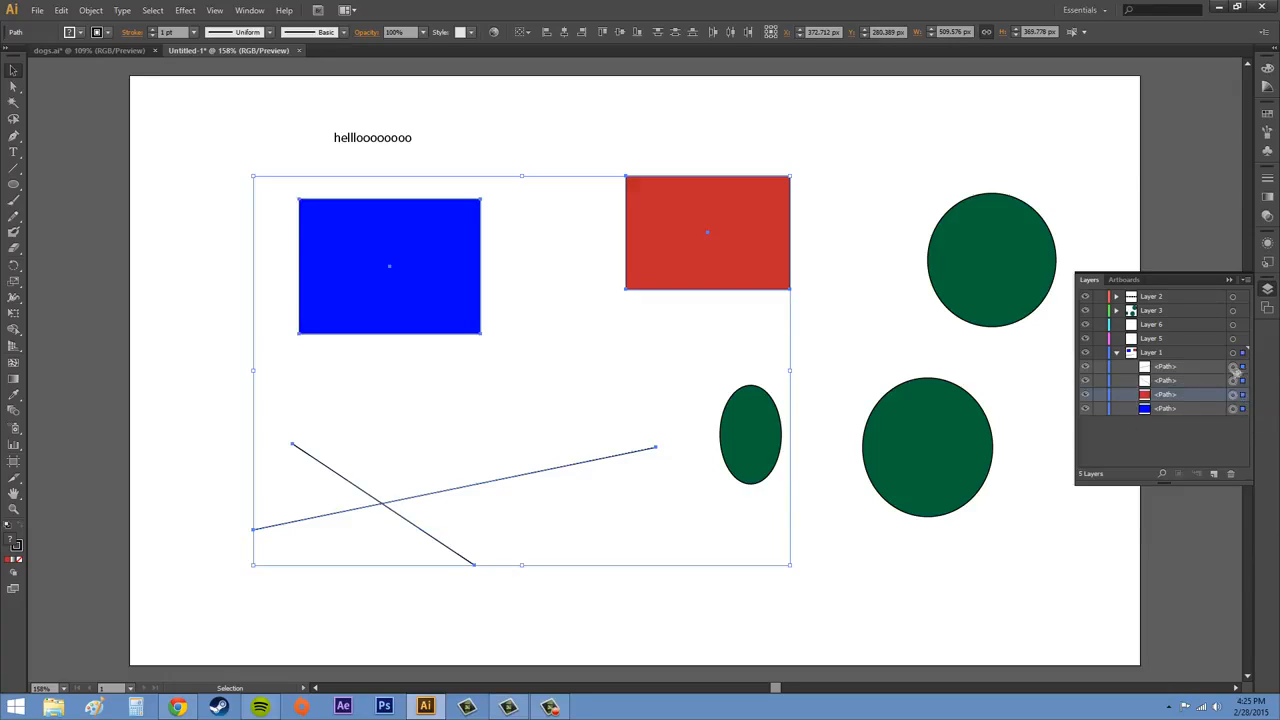
Step: Remove the descending line and the blue rectangle from the selection in turn, adding each back so all Layer 1 paths are selected
shift+click(1243, 382)
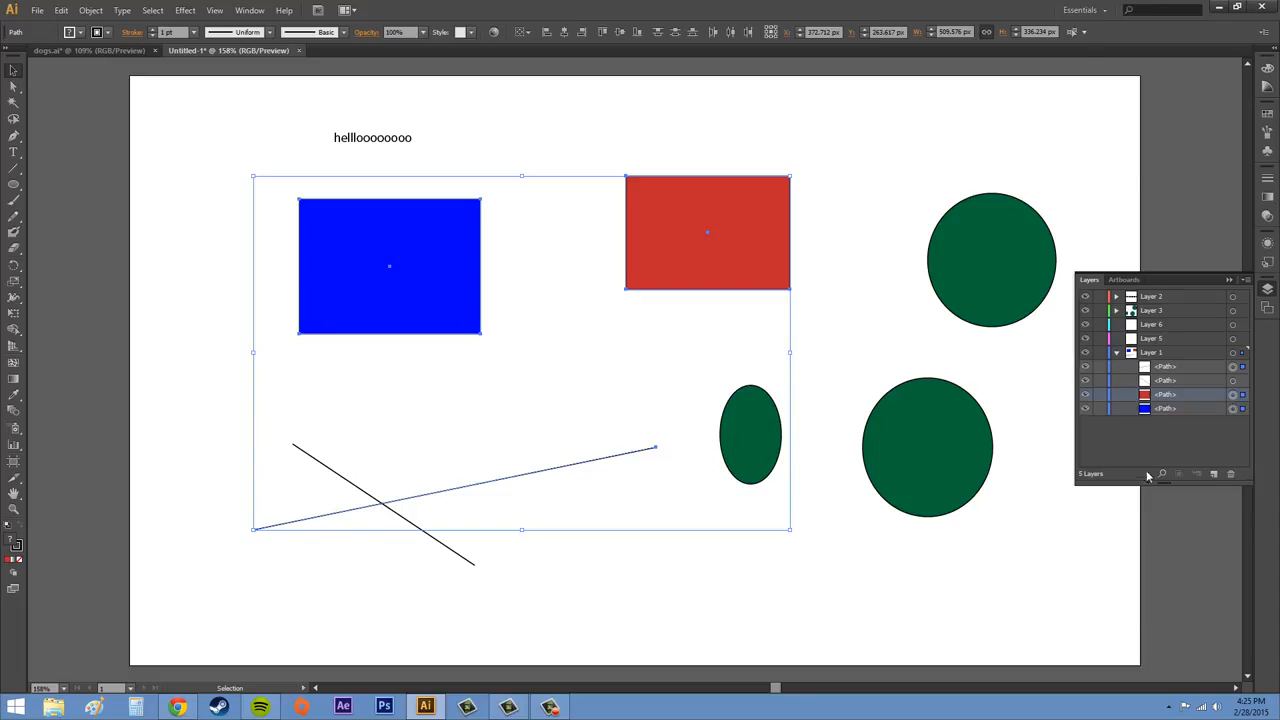
shift+click(1243, 380)
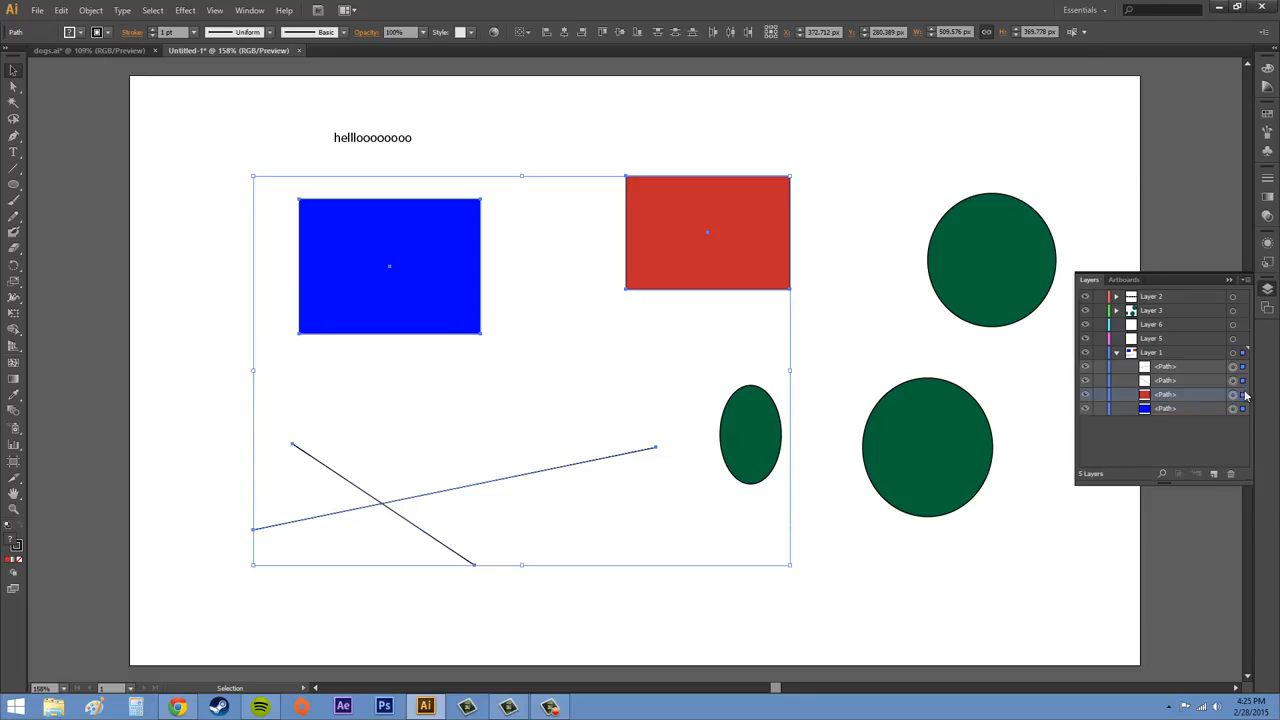
shift+click(1243, 394)
shift+click(1244, 408)
shift+click(1233, 394)
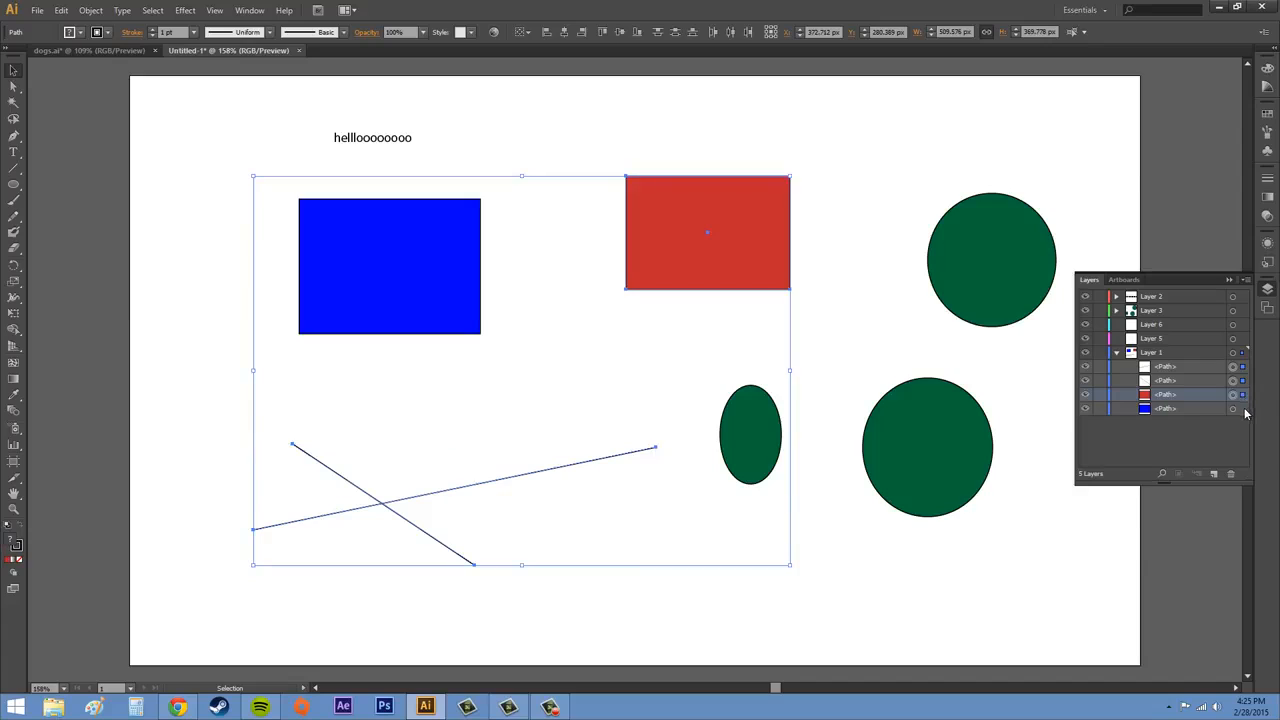
shift+click(1233, 408)
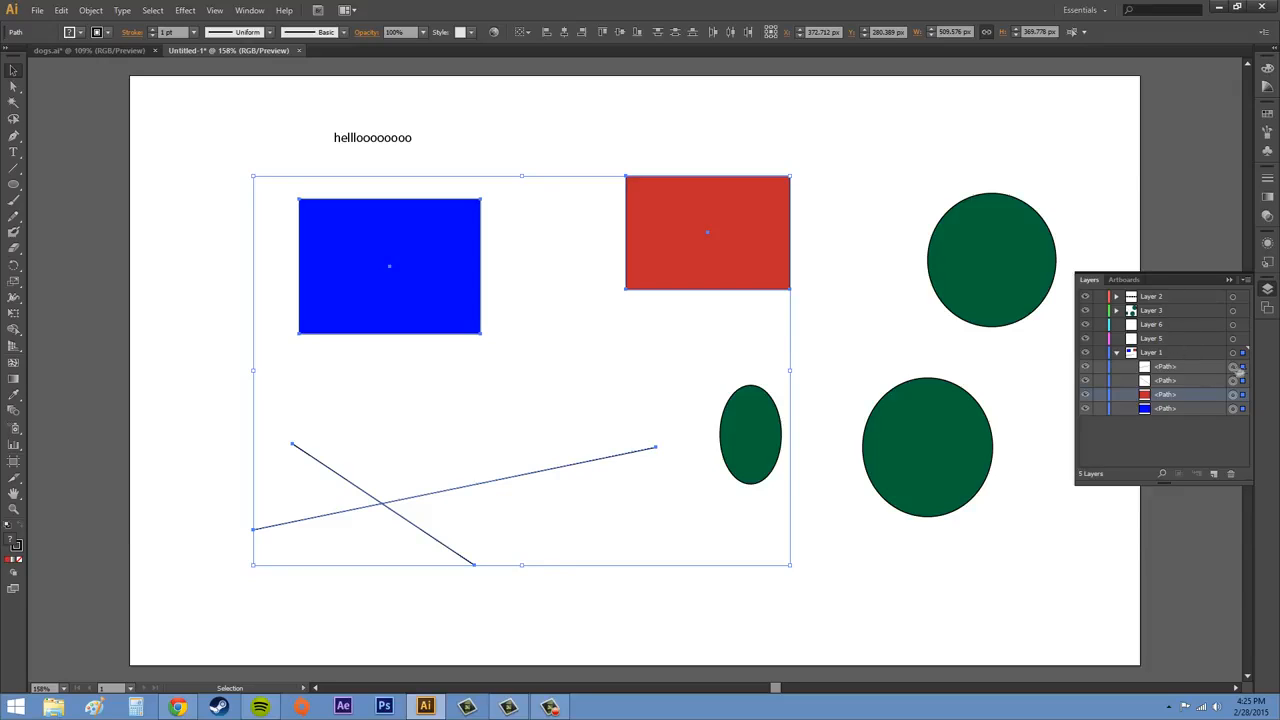
shift+click(1244, 381)
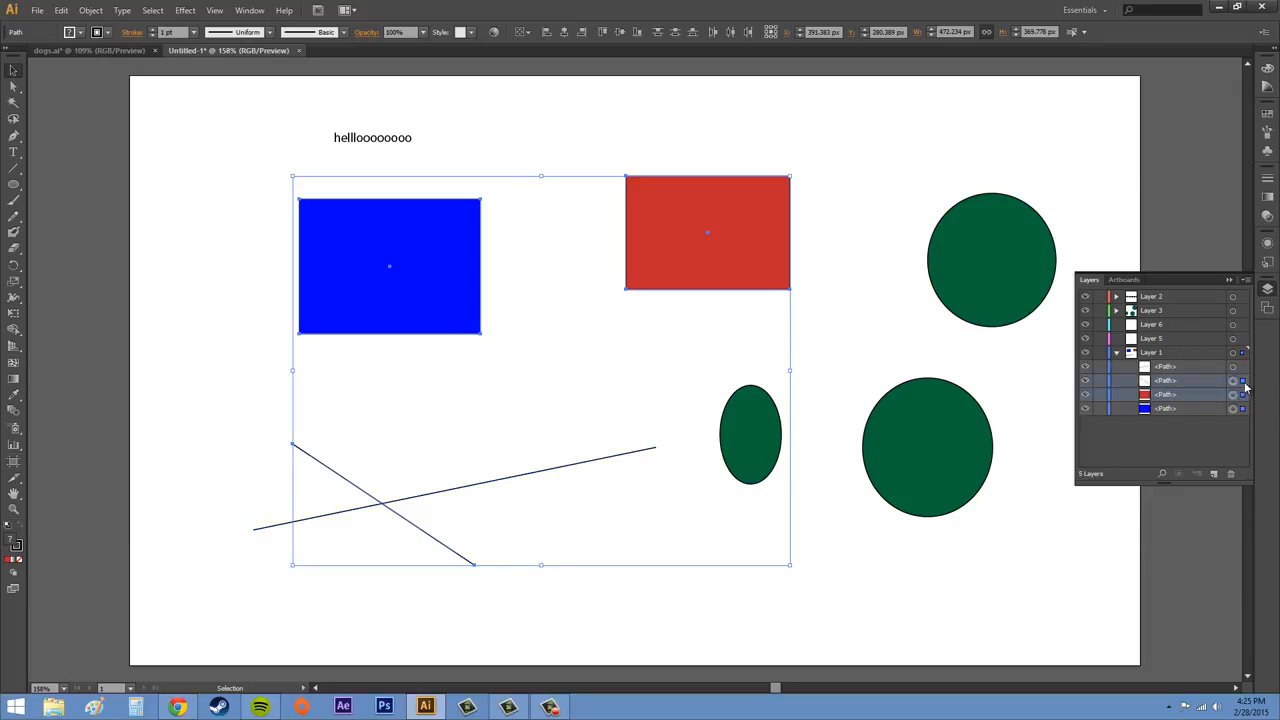
shift+click(1243, 380)
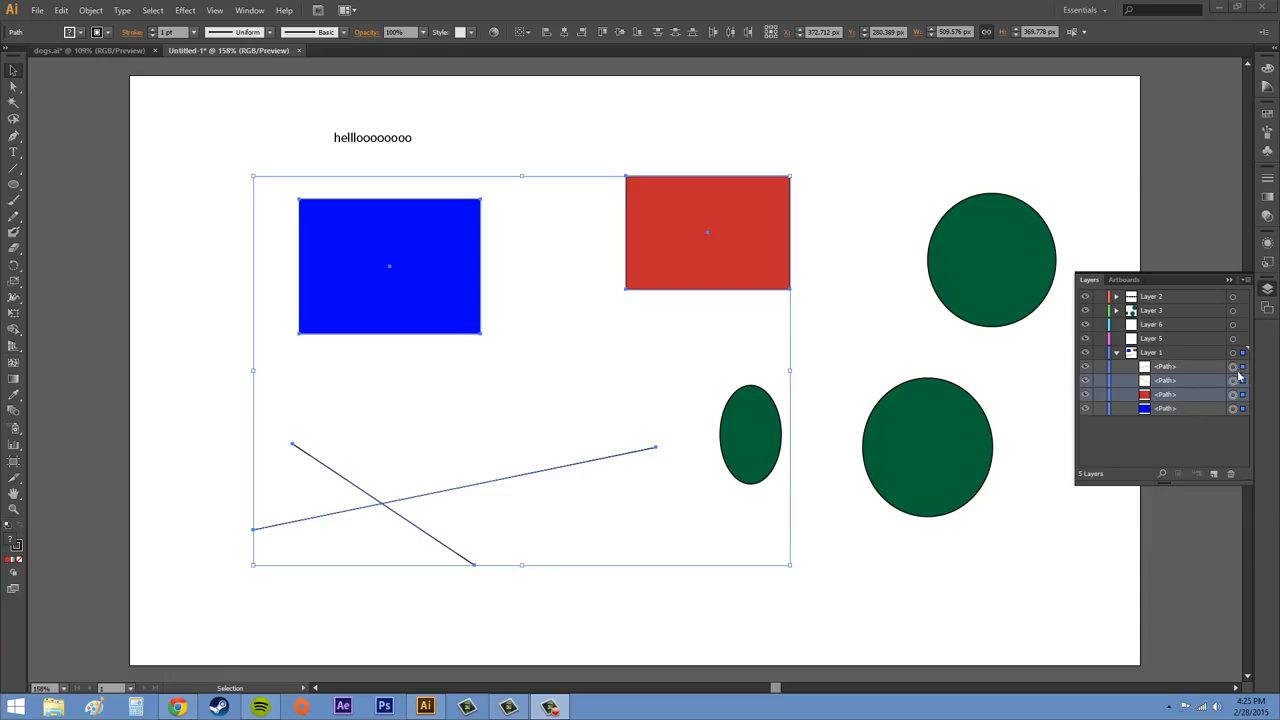
Step: Add Layer 3's artwork to the selection, and toggle its circles and ellipse individually, leaving the lower-right circle out
click(1242, 312)
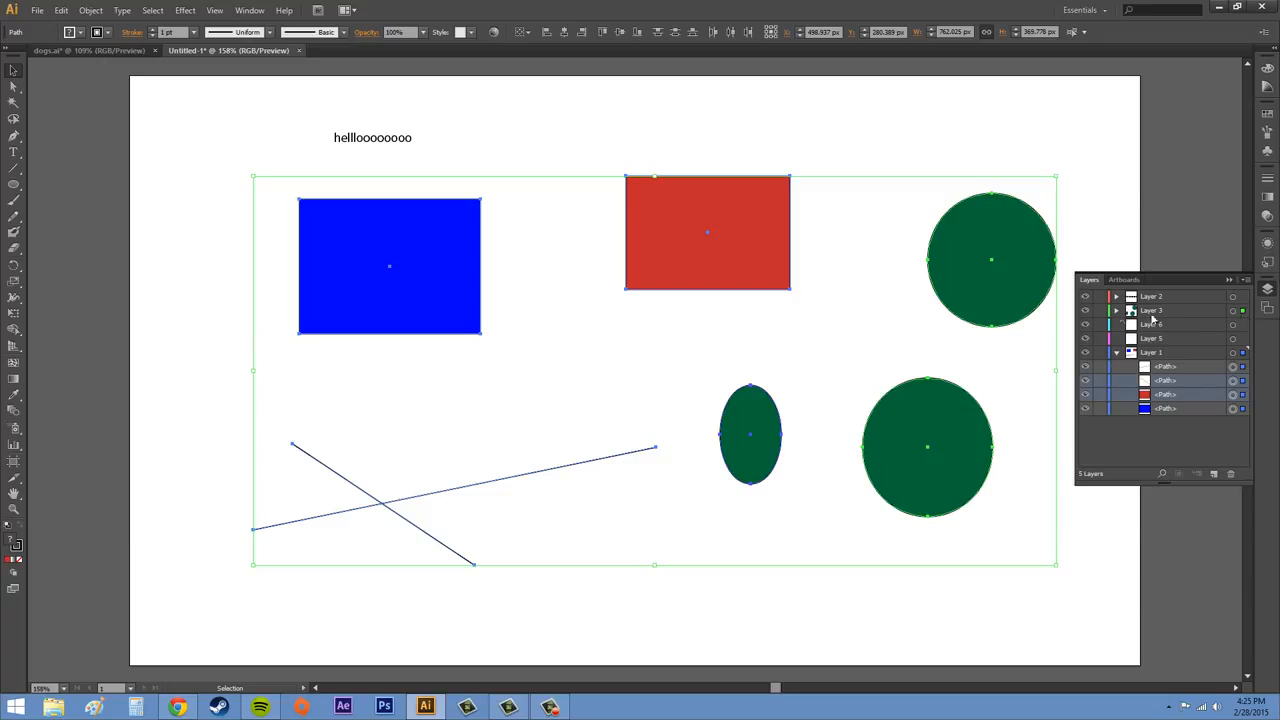
click(1116, 310)
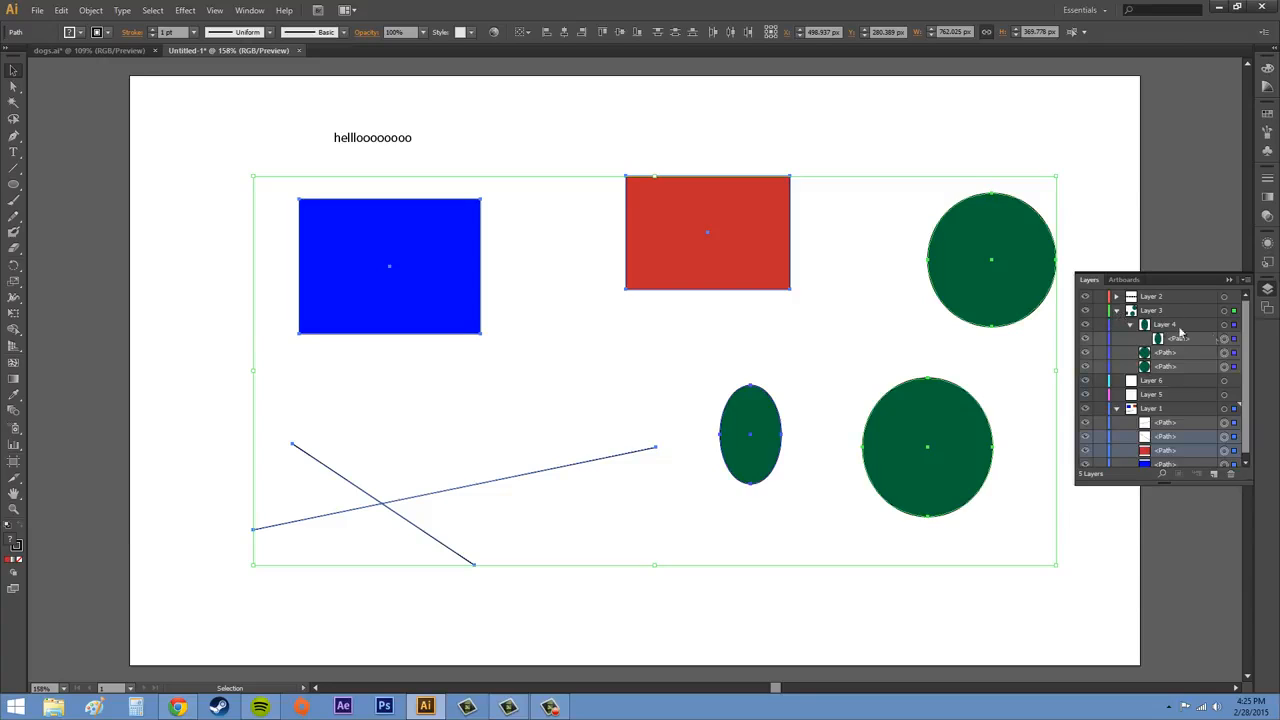
shift+click(1234, 354)
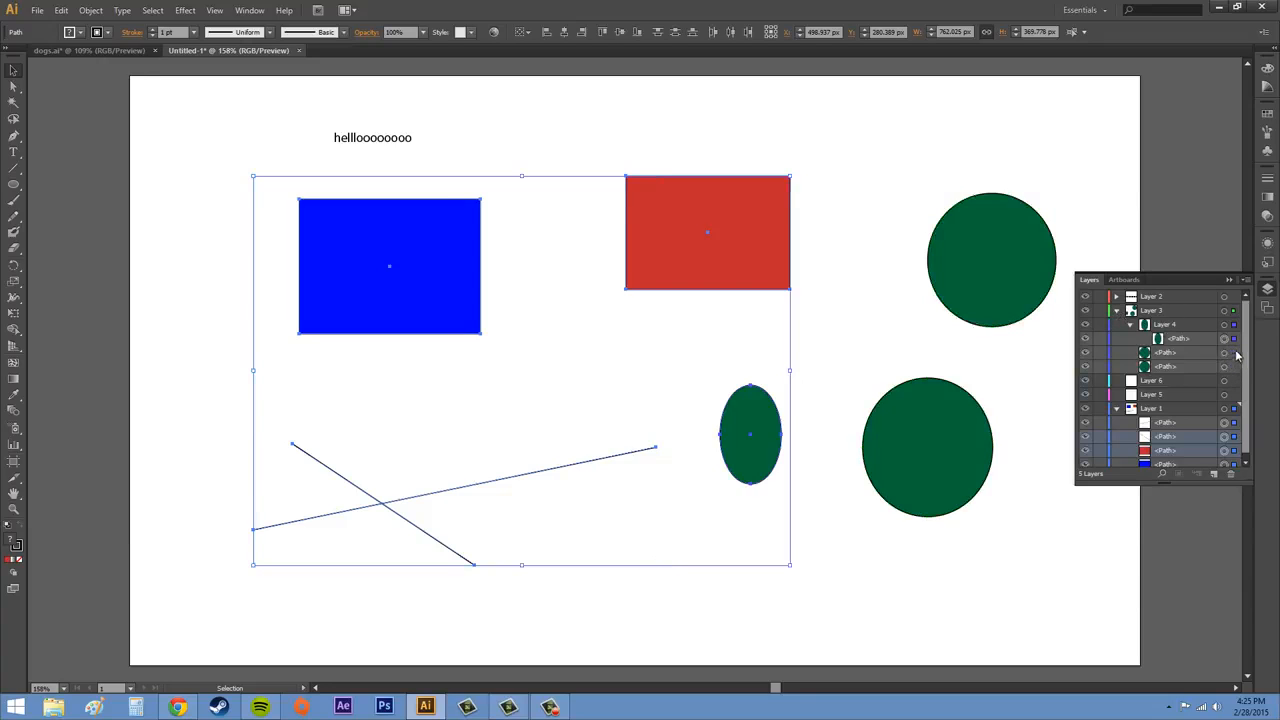
shift+click(1234, 338)
shift+click(1234, 352)
shift+click(1235, 339)
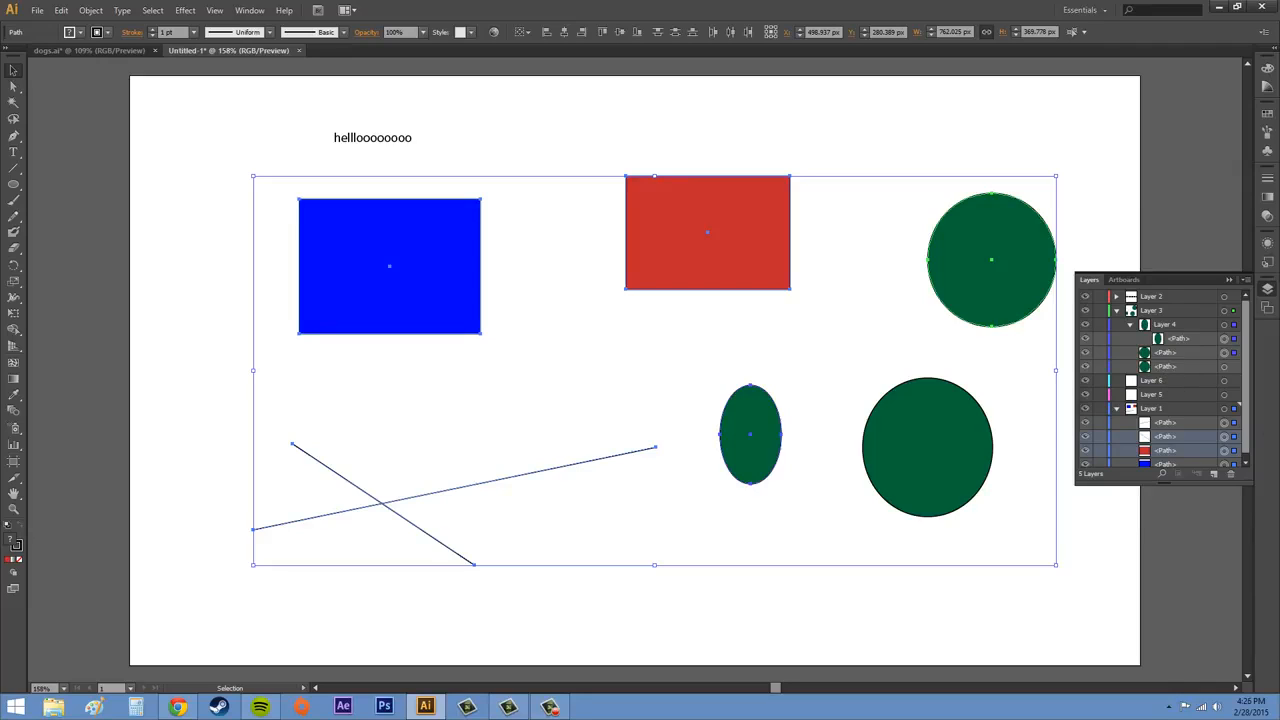
key(F10)
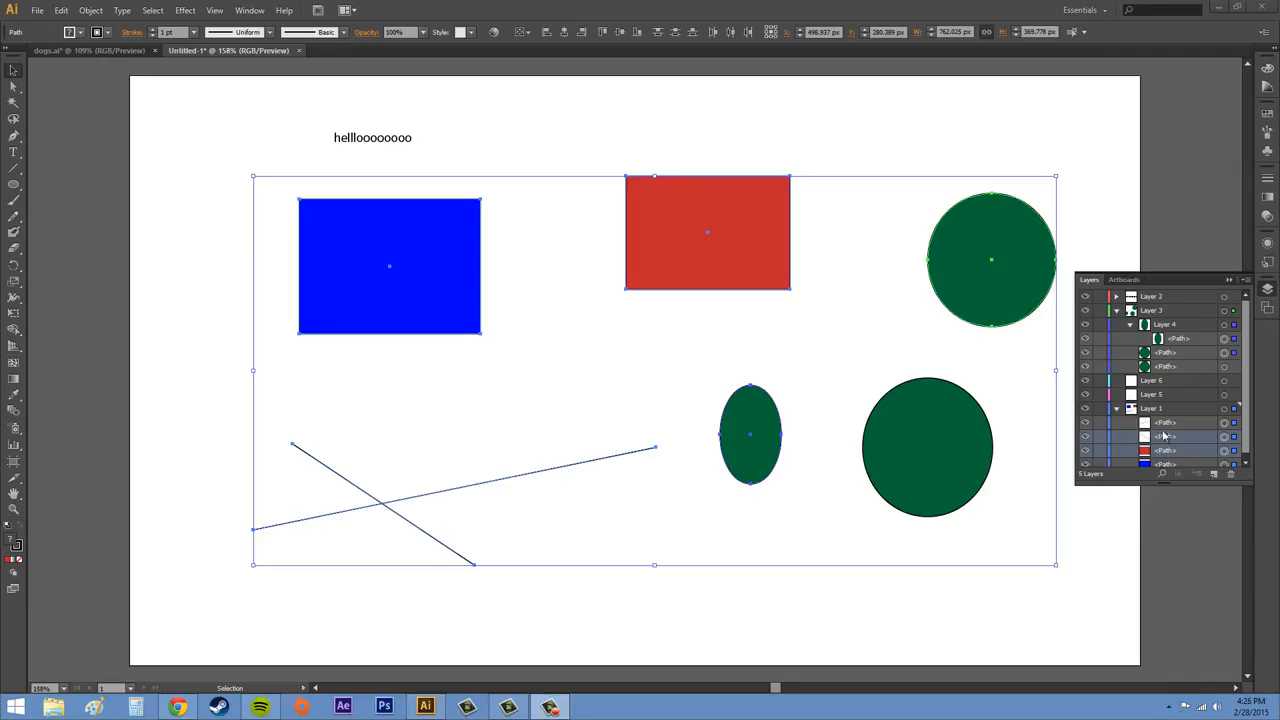
Step: Move the upper-right green circle's path into Layer 5 and the lower-right circle's path into Layer 4
click(1170, 366)
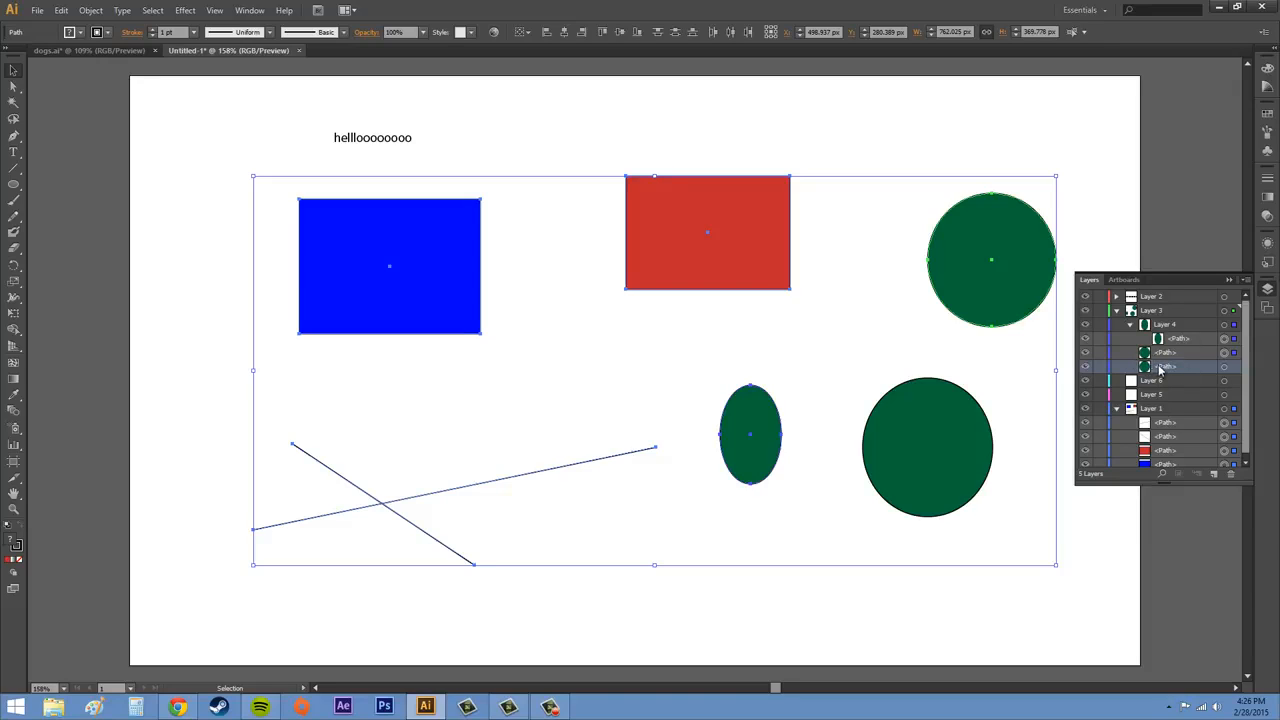
drag(1158, 369, 1170, 395)
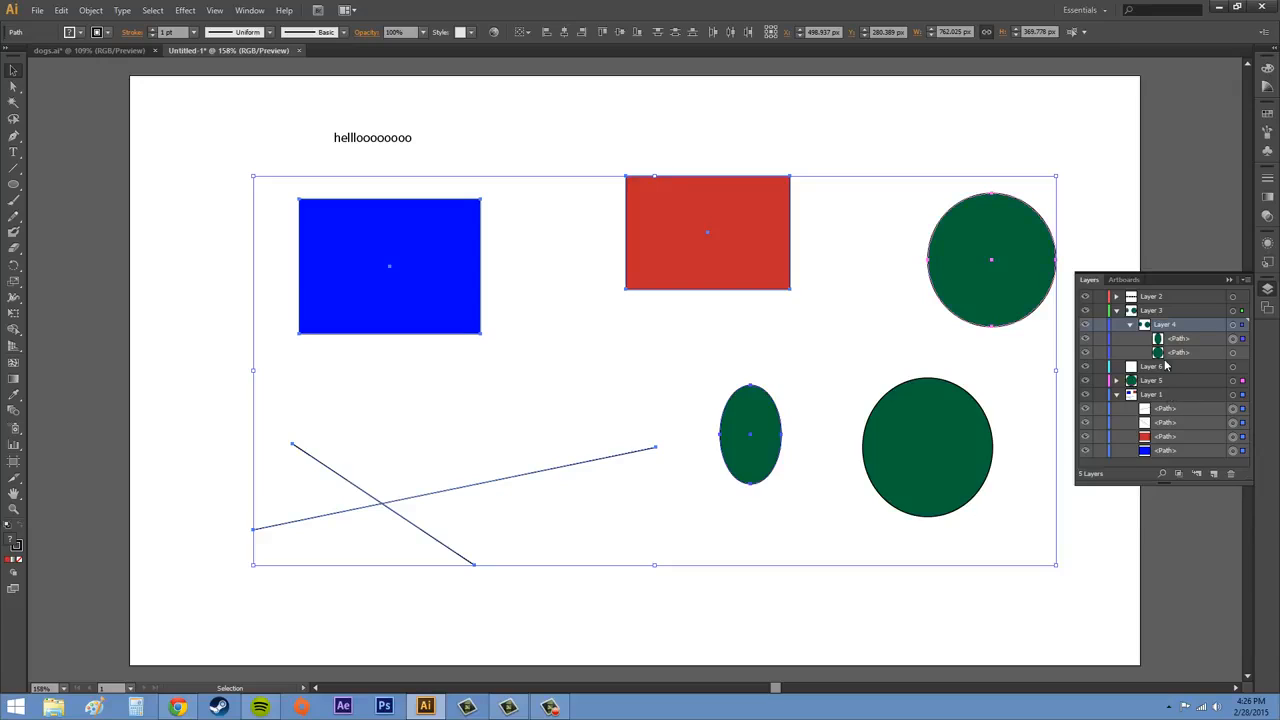
click(1117, 395)
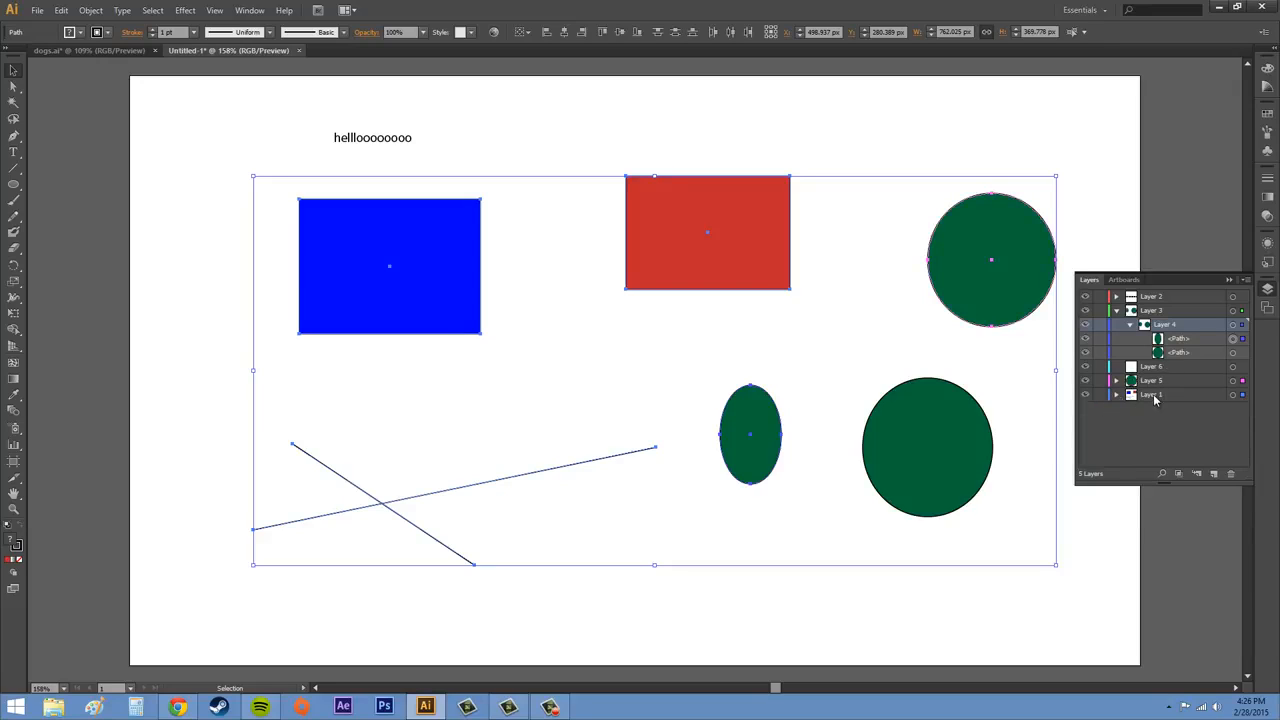
Step: Select only the green circle on Layer 5 and move it over the lower part of the red rectangle
click(1153, 395)
click(1176, 382)
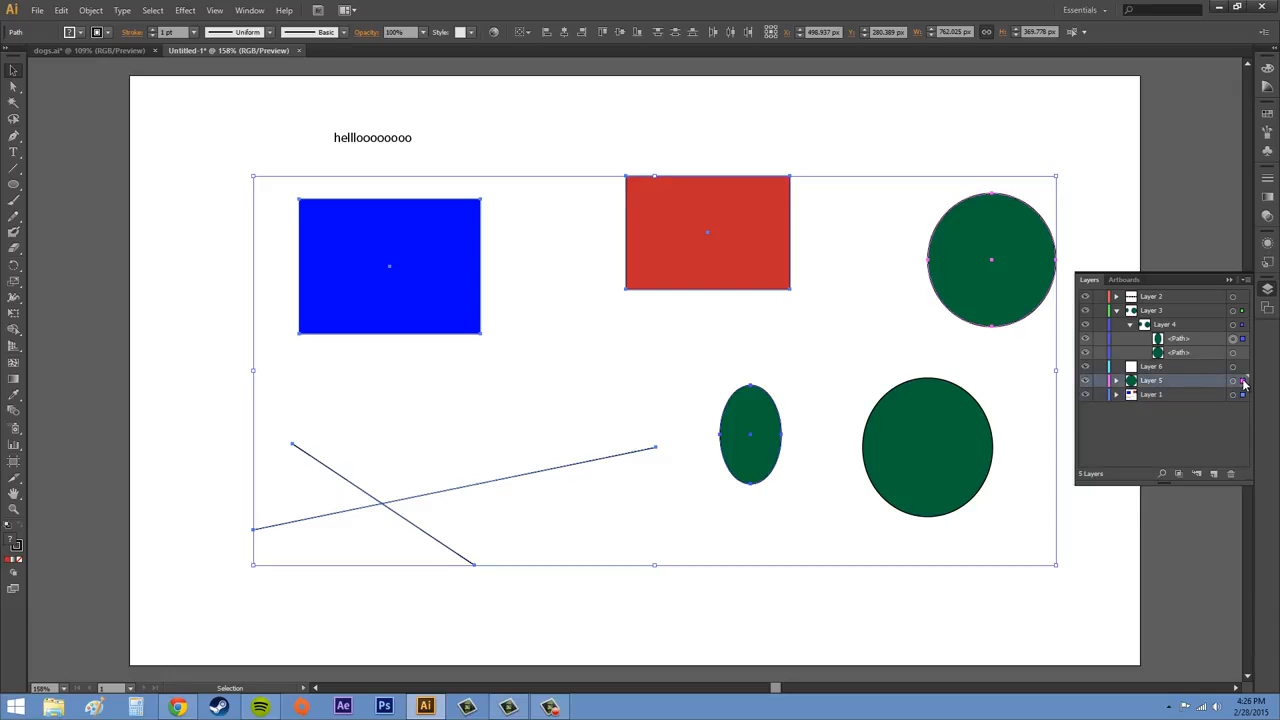
click(1244, 383)
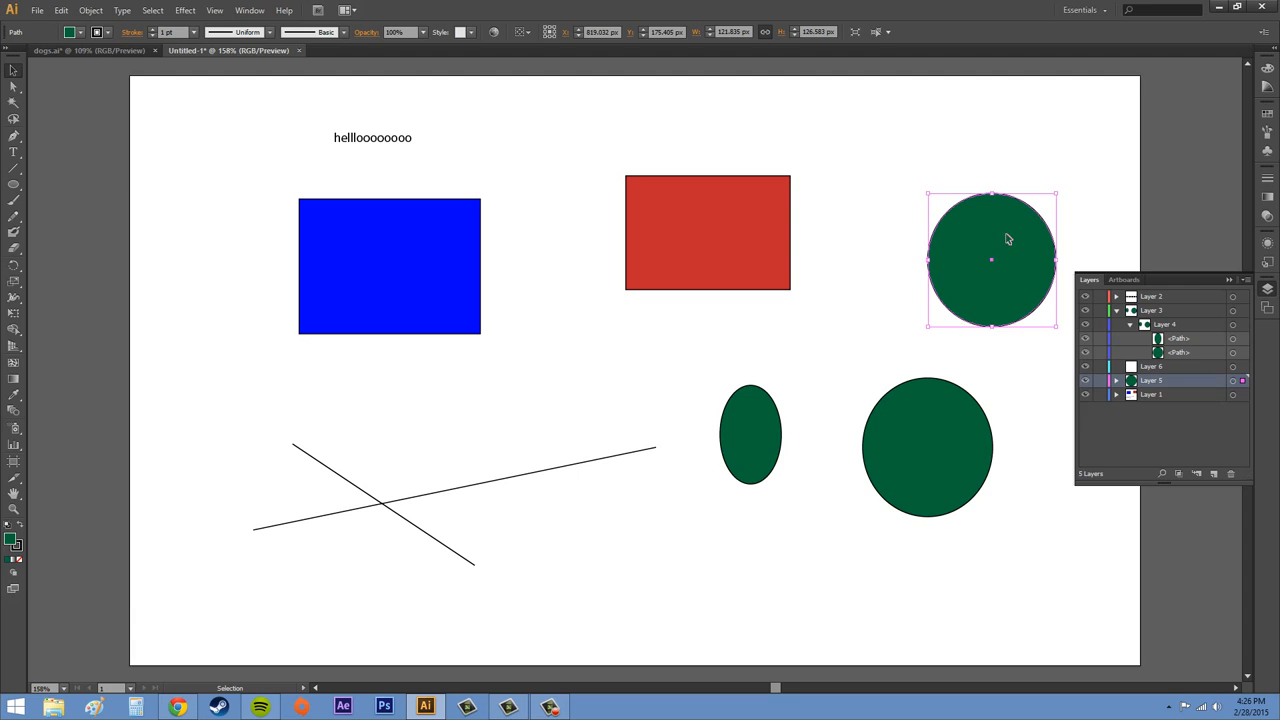
drag(998, 238, 728, 272)
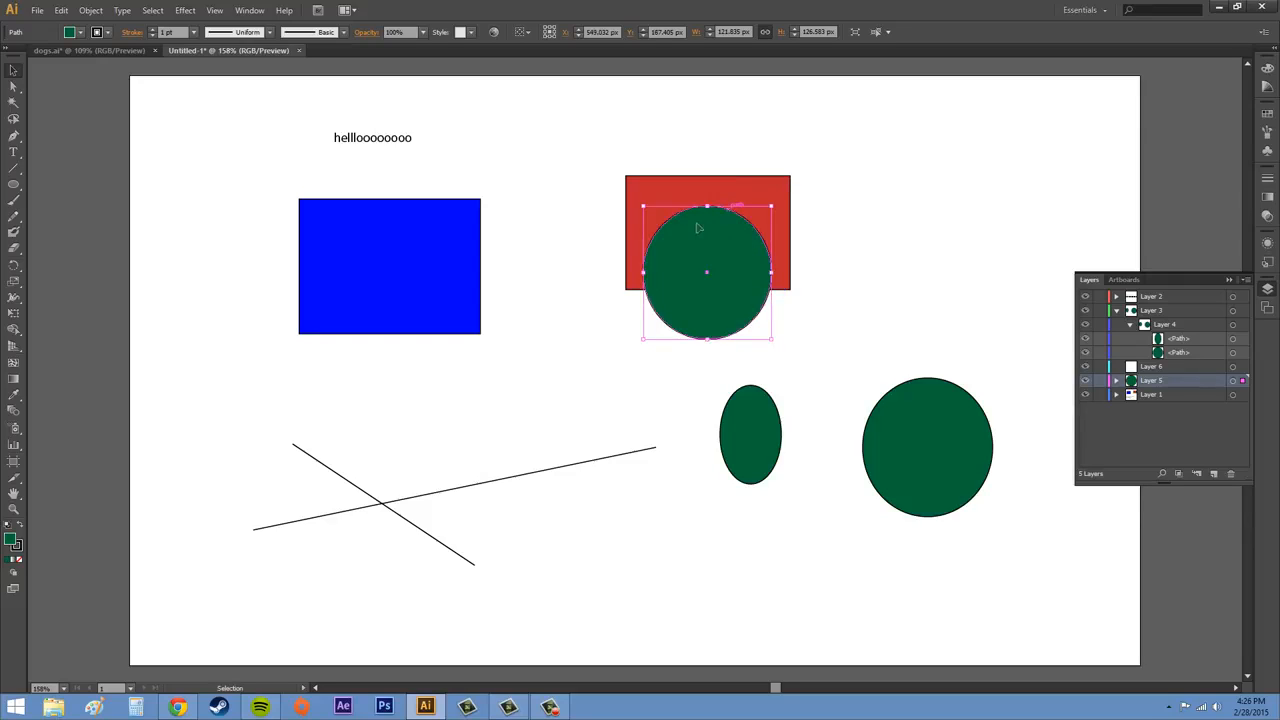
Step: Reorder Layer 5 beneath Layer 1, and move its green circle away from the red rectangle to the canvas's upper right
drag(1150, 384, 1152, 404)
click(904, 253)
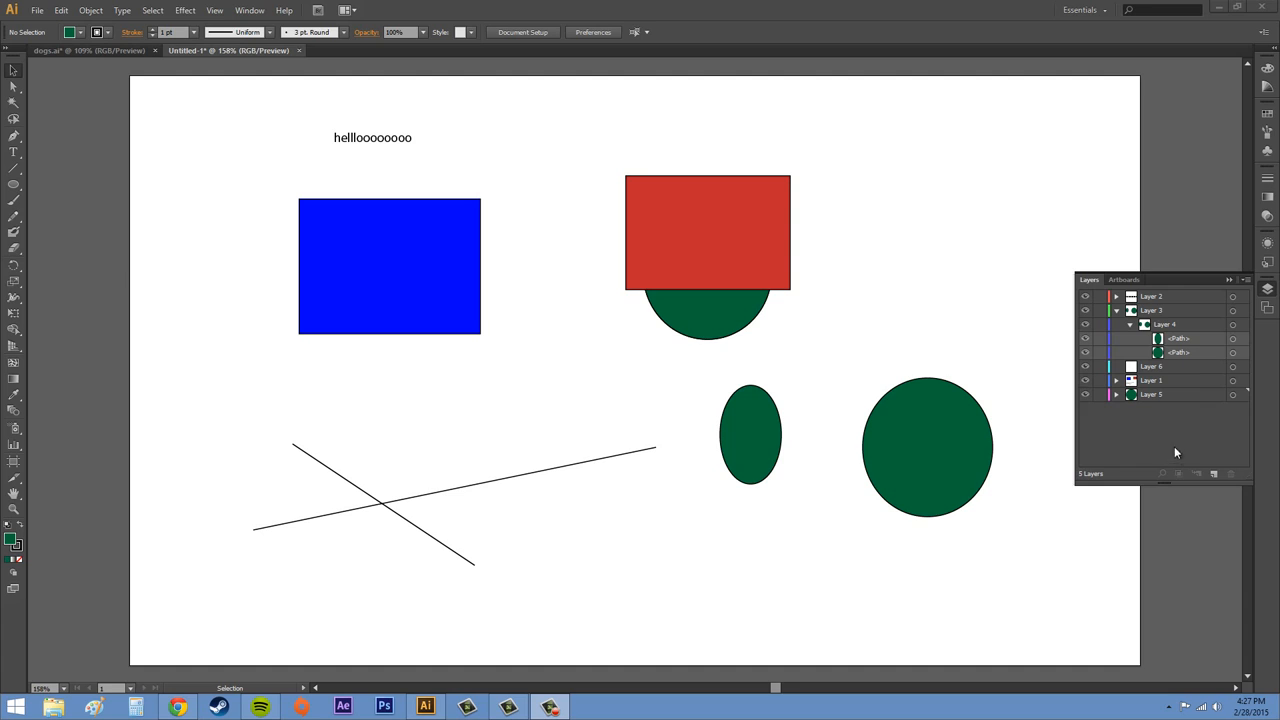
drag(695, 328, 943, 294)
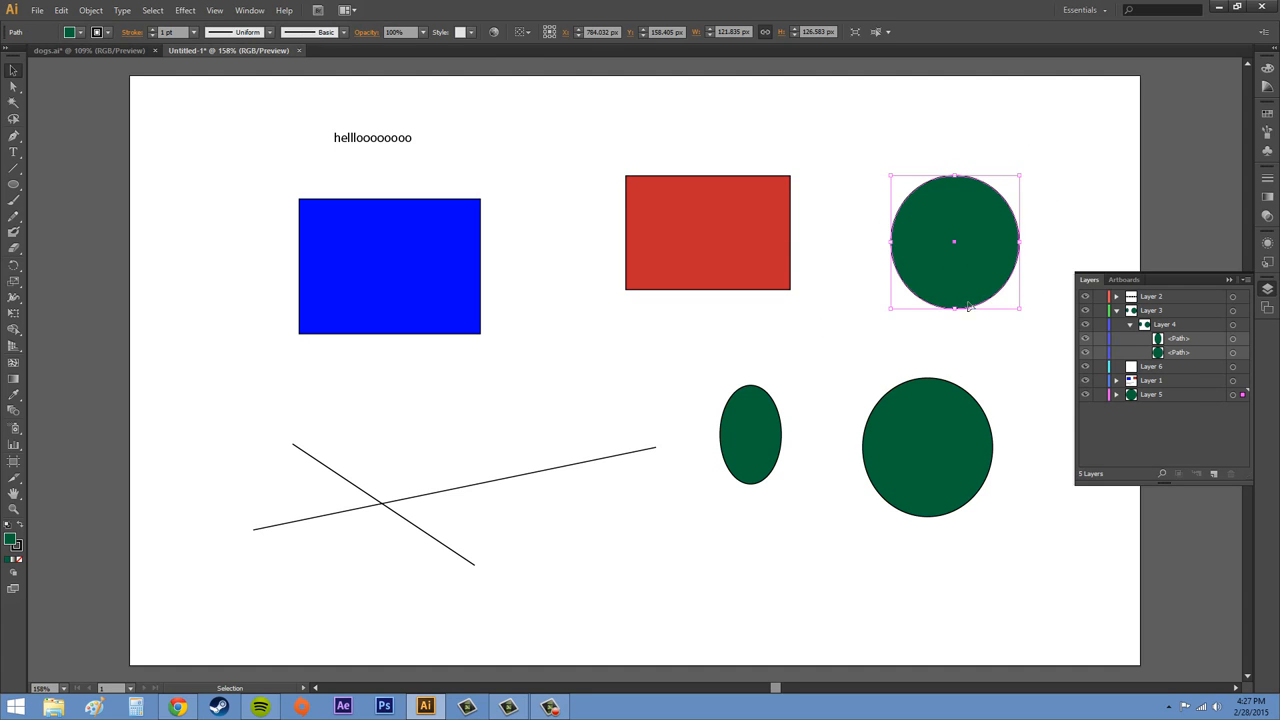
Step: Try duplicating Layer 5, and undo the duplication
click(1153, 396)
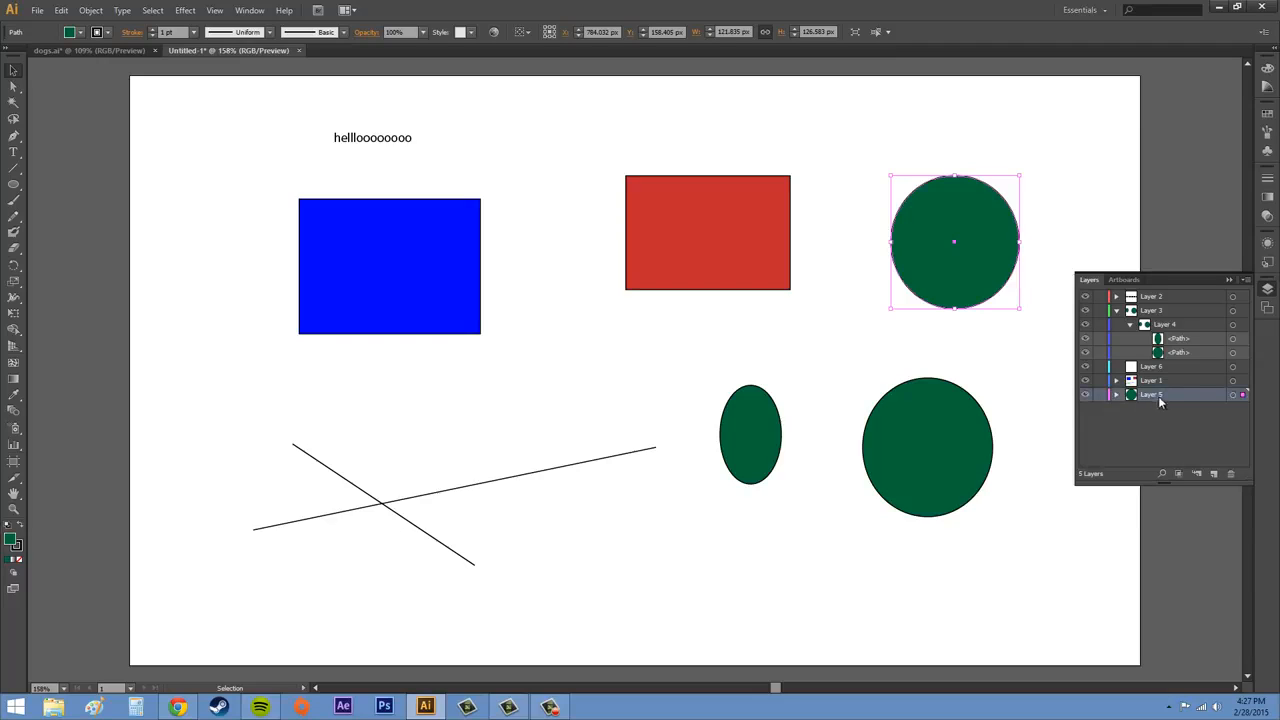
drag(1158, 400, 1214, 474)
key(ctrl+z)
Step: Duplicate Layer 5 with the Duplicate command
click(1245, 281)
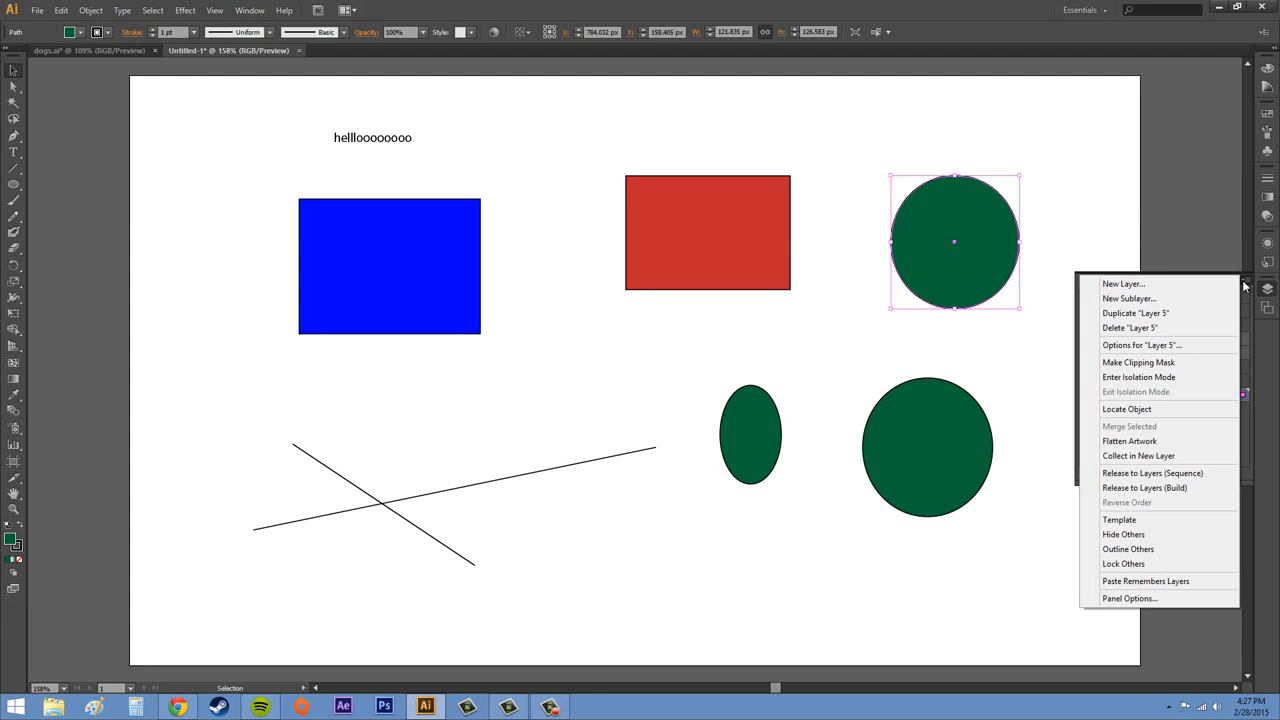
click(1137, 317)
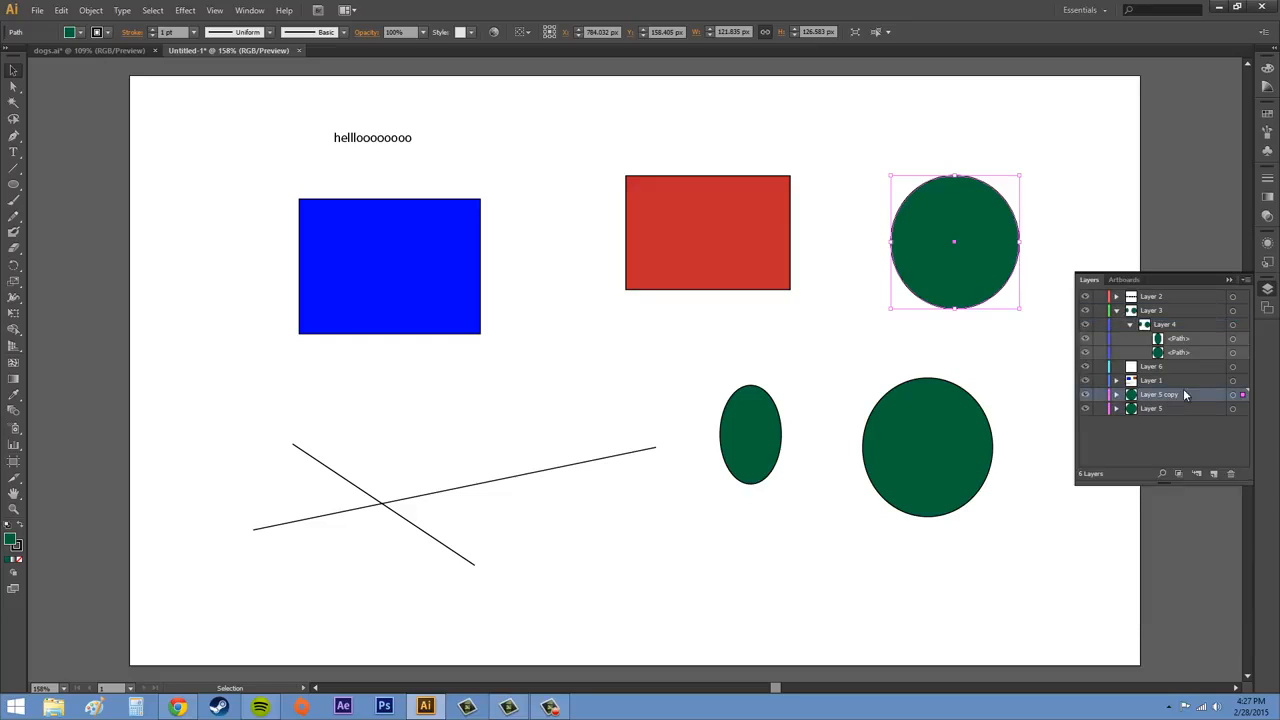
Step: Delete Layer 5 copy together with its artwork, and delete the original Layer 5
click(1230, 473)
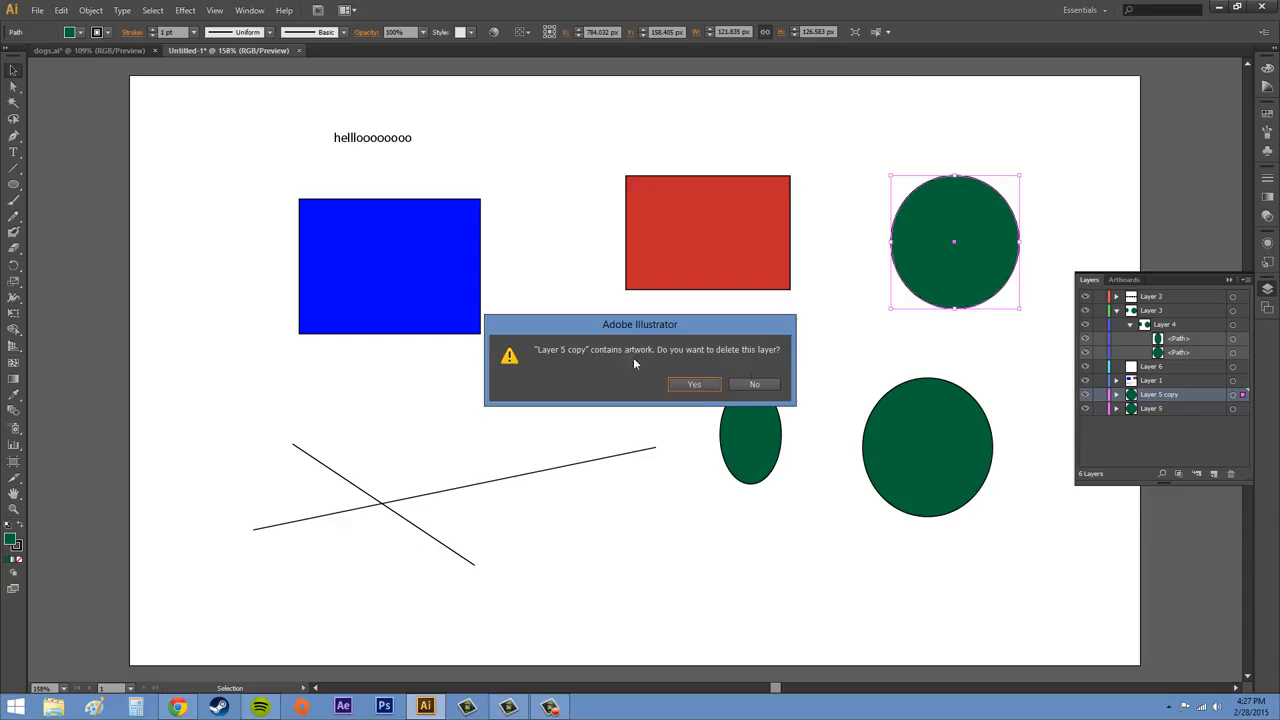
click(697, 387)
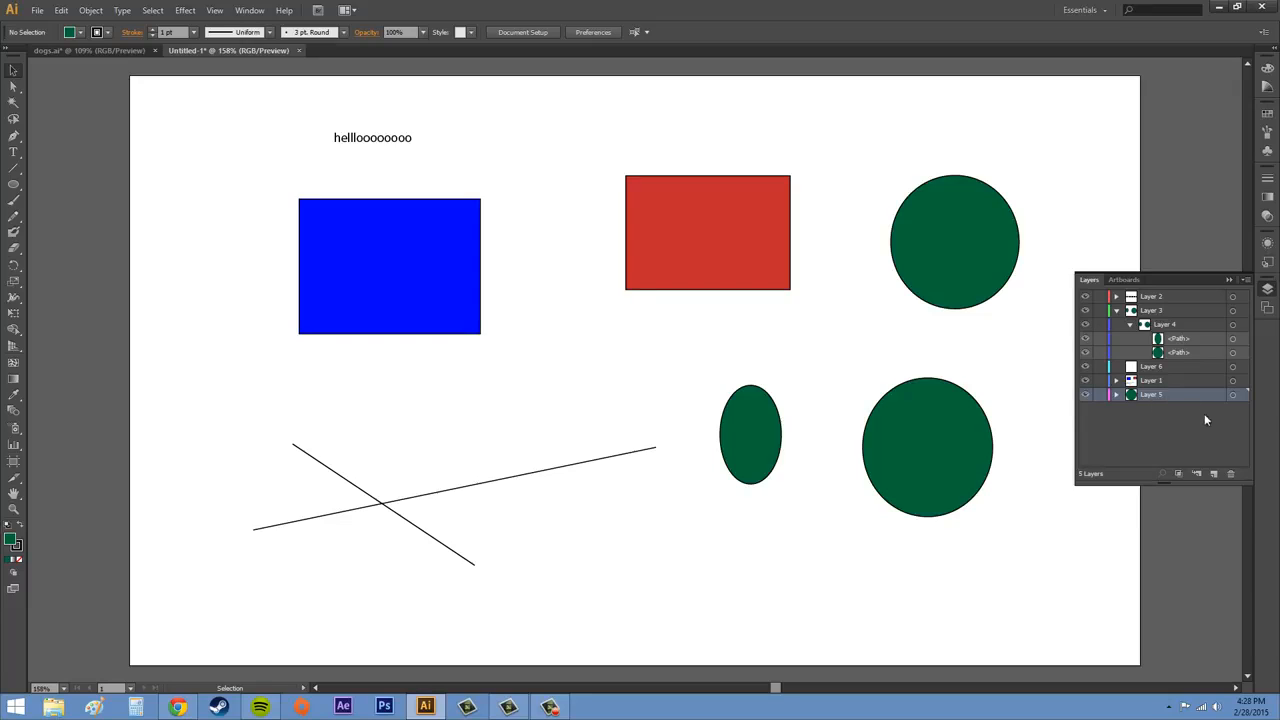
drag(1174, 398, 1230, 474)
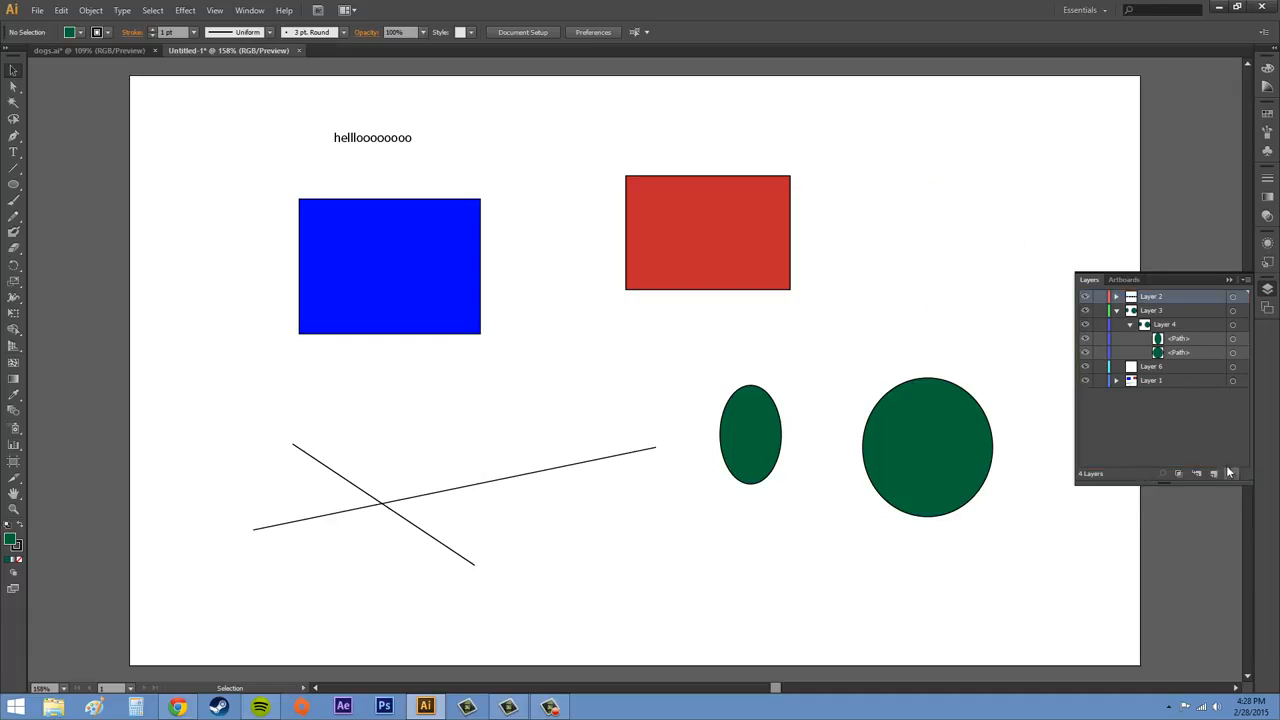